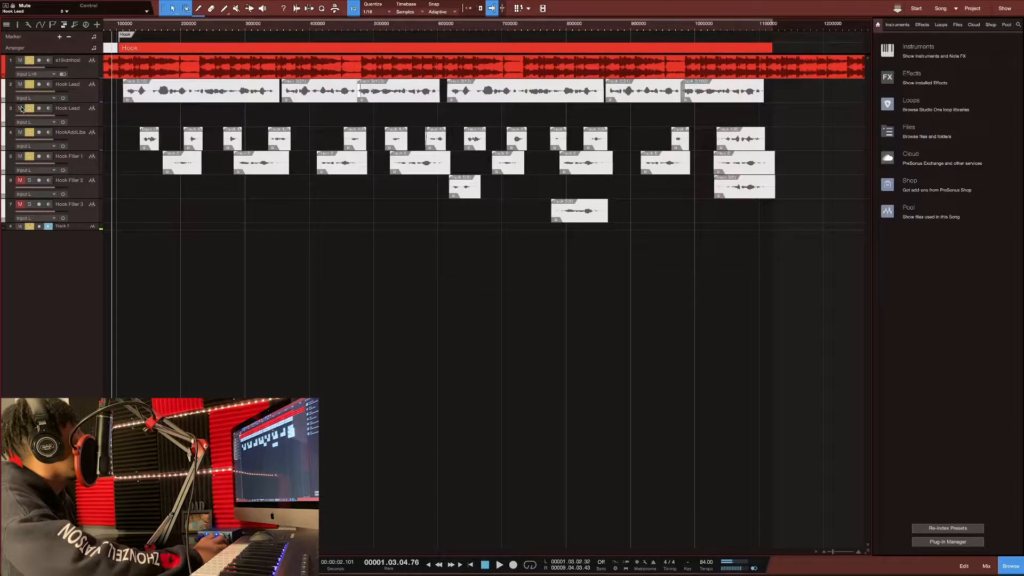
Unmute Hook Filler 2 and Hook Filler 3, and add a shared bus for the tracks from Hook Lead through Hook Filler 3
{"action": "left_click", "coordinate": [19, 181]}
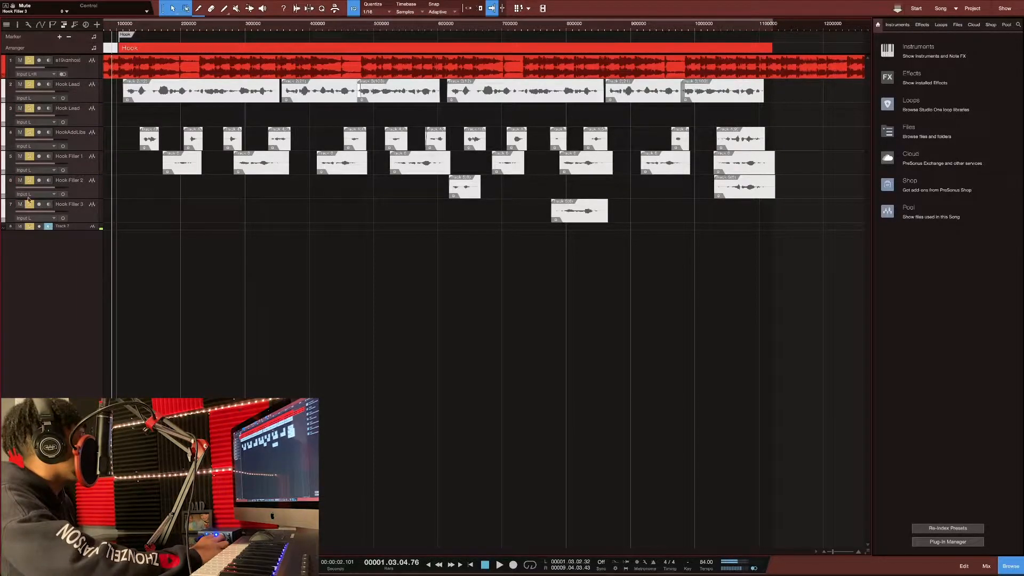
{"action": "left_click", "coordinate": [89, 97]}
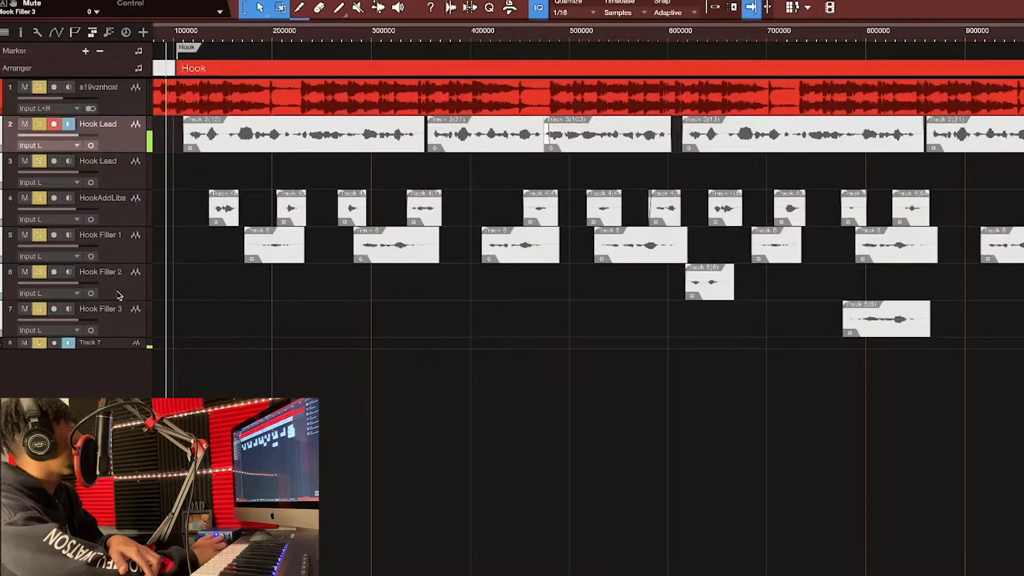
{"action": "left_click", "coordinate": [133, 326]}
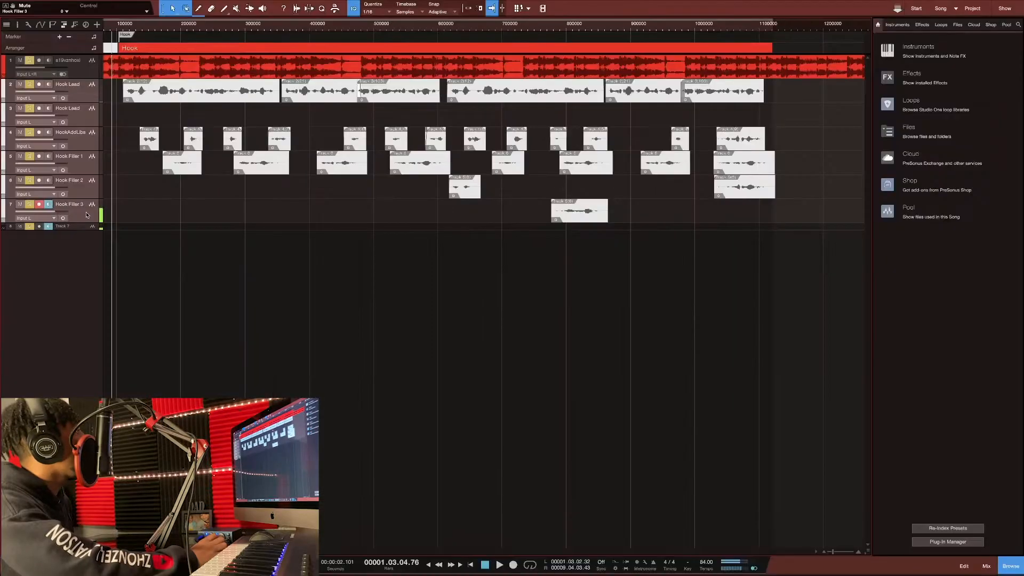
{"action": "right_click", "coordinate": [128, 325]}
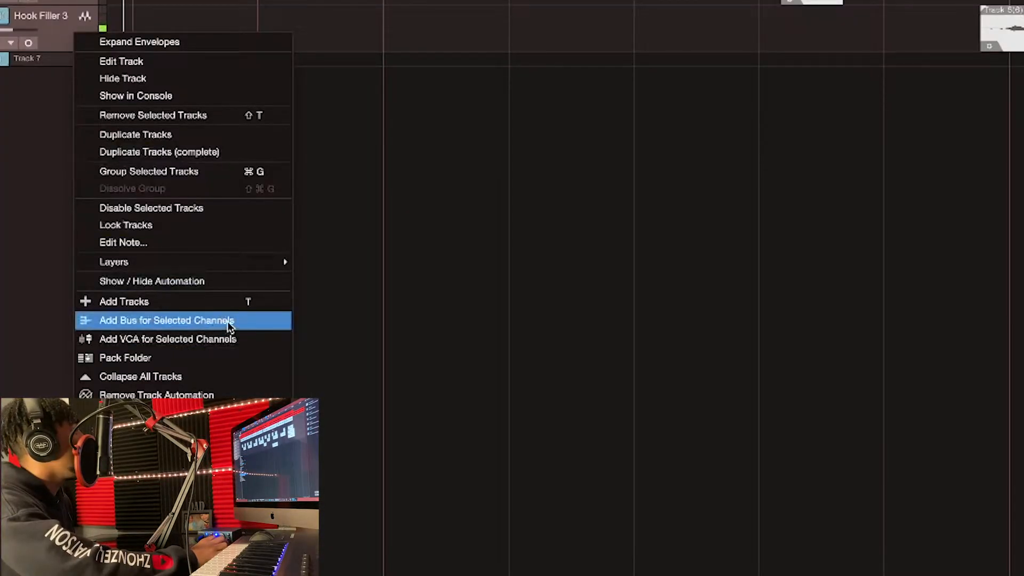
{"action": "left_click", "coordinate": [229, 322]}
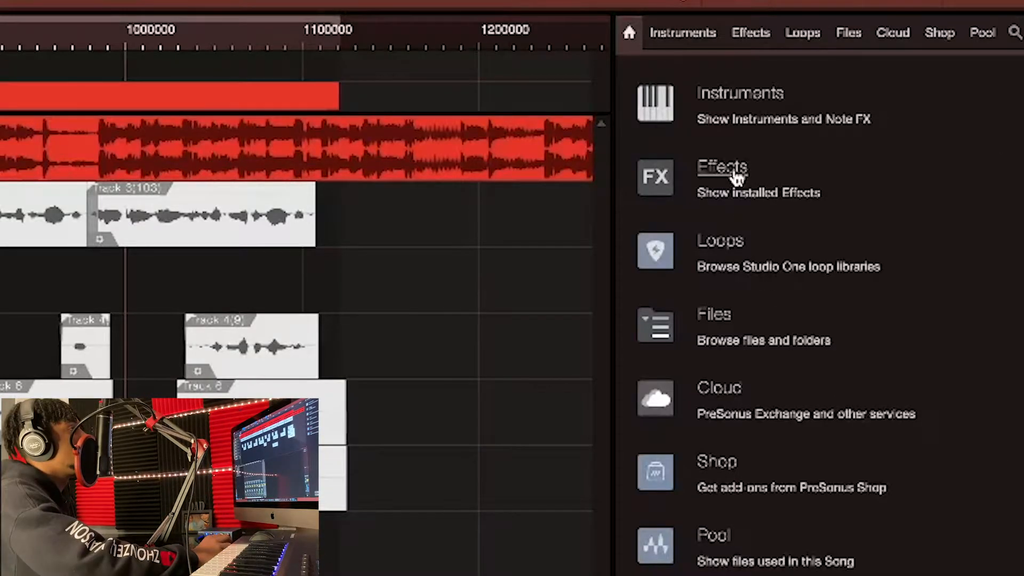
Insert the PreSonus Compressor effect on the Bus 1 channel
{"action": "left_click", "coordinate": [734, 170]}
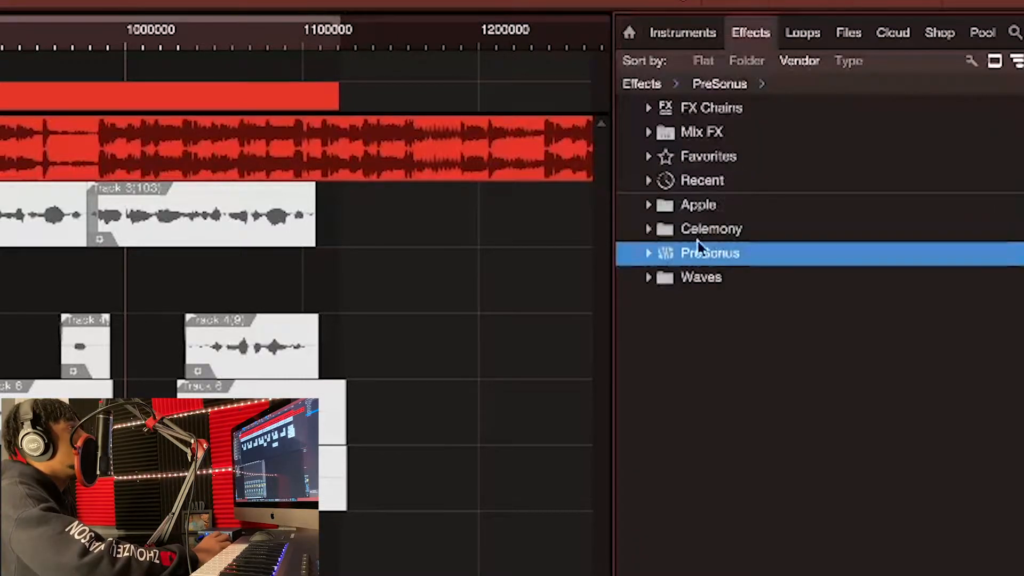
{"action": "left_click", "coordinate": [648, 254]}
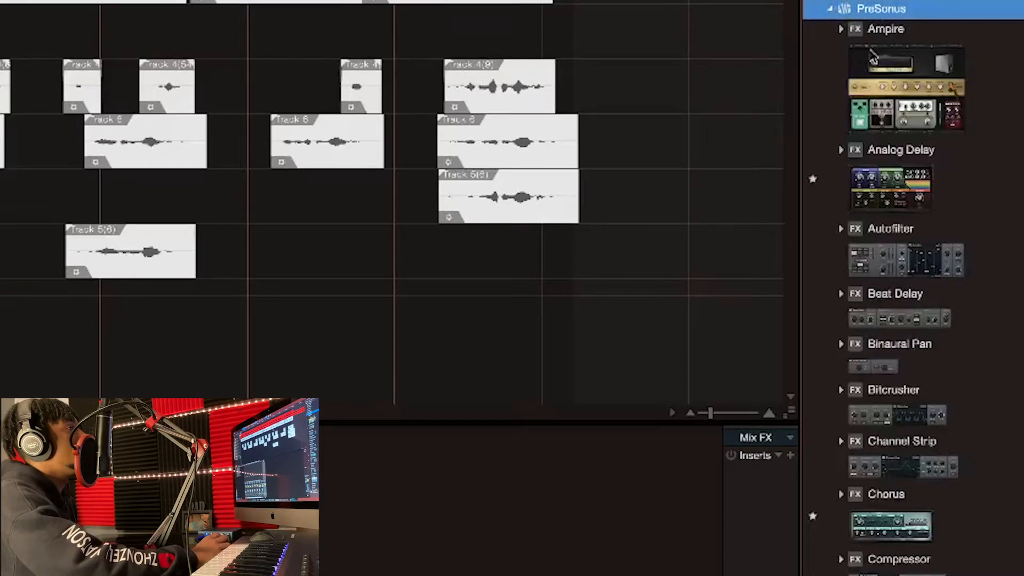
{"action": "scroll", "coordinate": [904, 166], "scroll_direction": "down", "scroll_amount": 10}
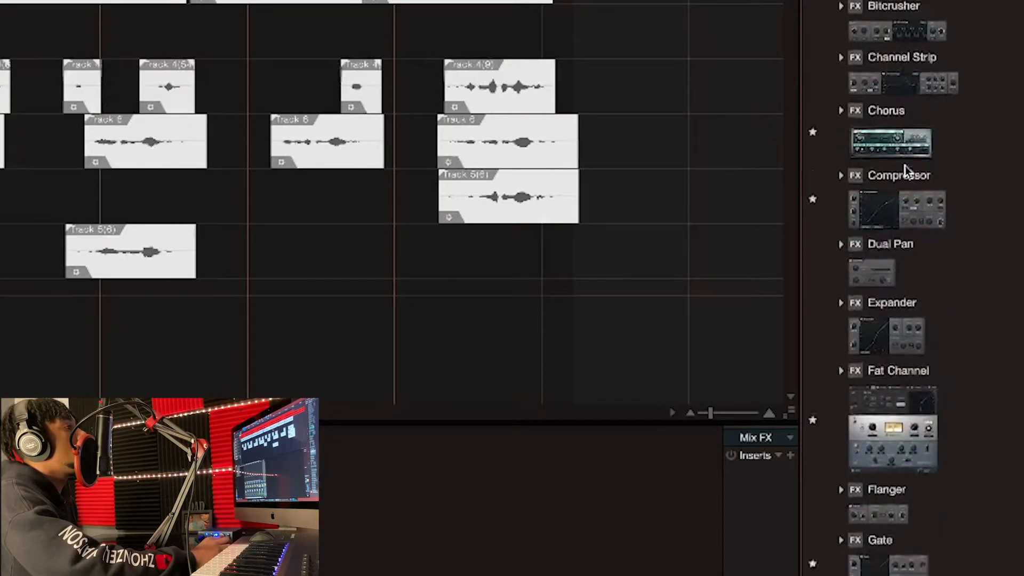
{"action": "scroll", "coordinate": [904, 165], "scroll_direction": "up", "scroll_amount": 2}
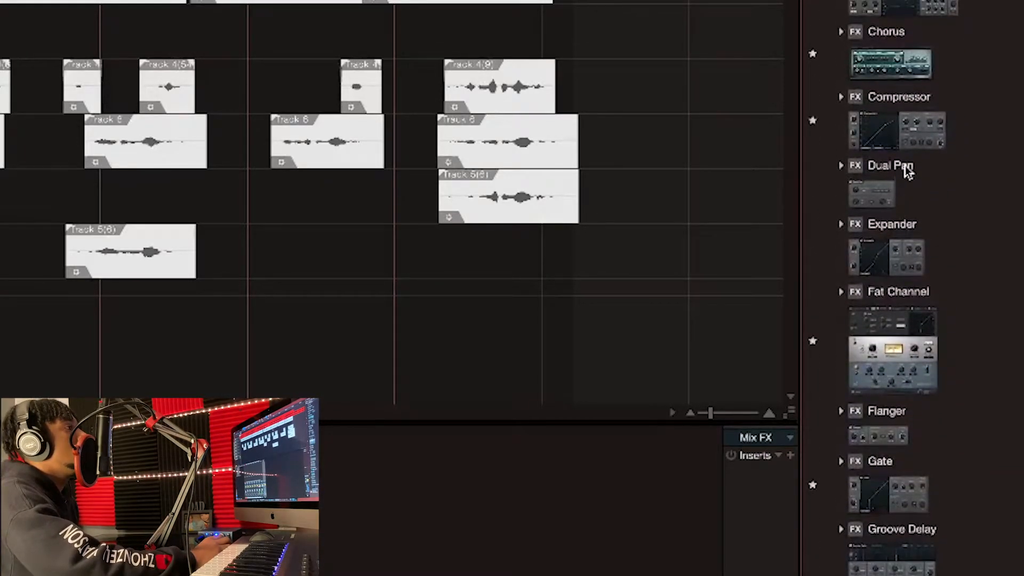
{"action": "left_click", "coordinate": [934, 139]}
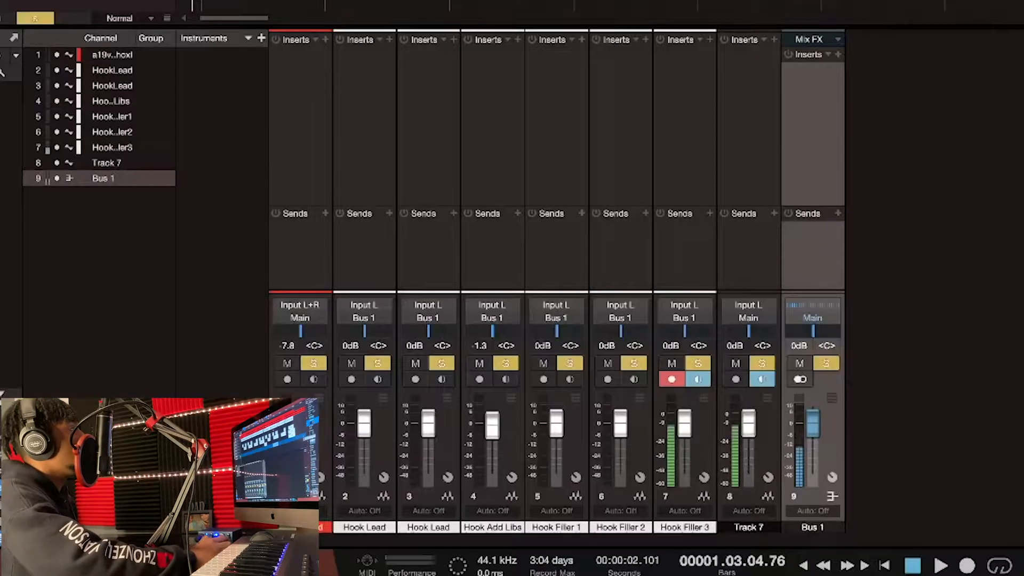
{"action": "left_click_drag", "start_coordinate": [1023, 101], "coordinate": [823, 91]}
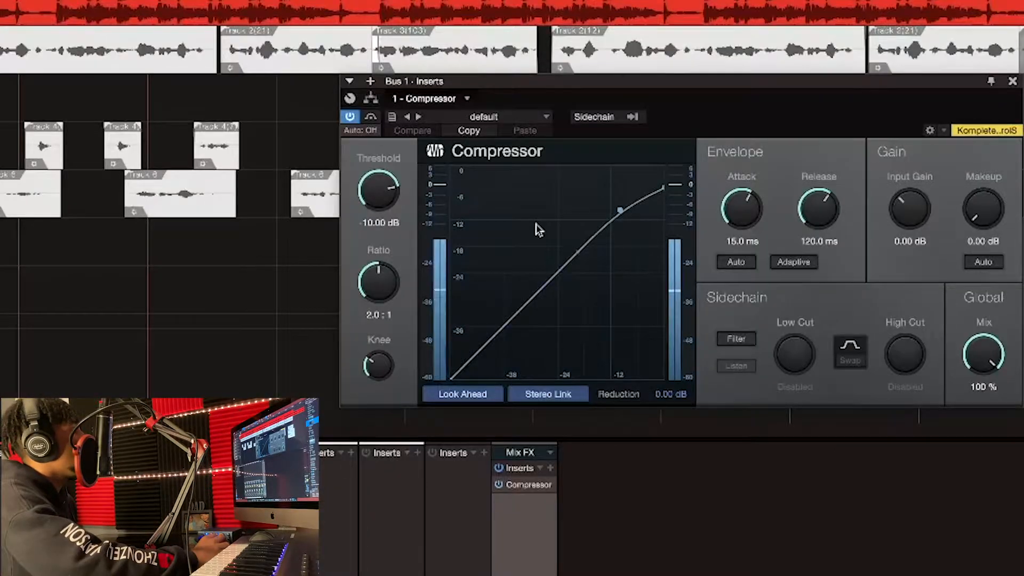
Load the Rap Vocal preset into Bus 1's Compressor, review its settings and close the effect window
{"action": "left_click", "coordinate": [425, 125]}
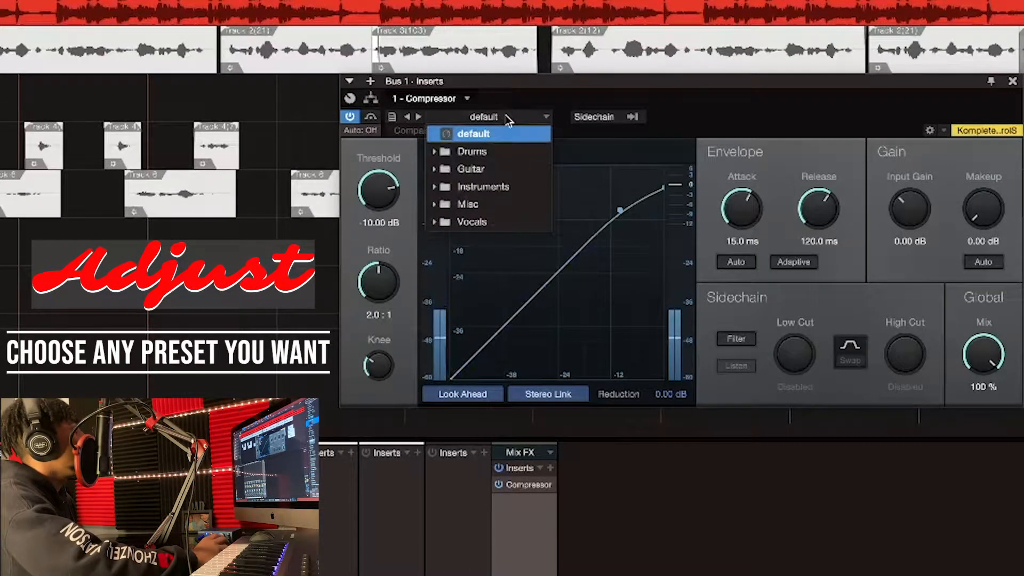
{"action": "mouse_move", "coordinate": [494, 227]}
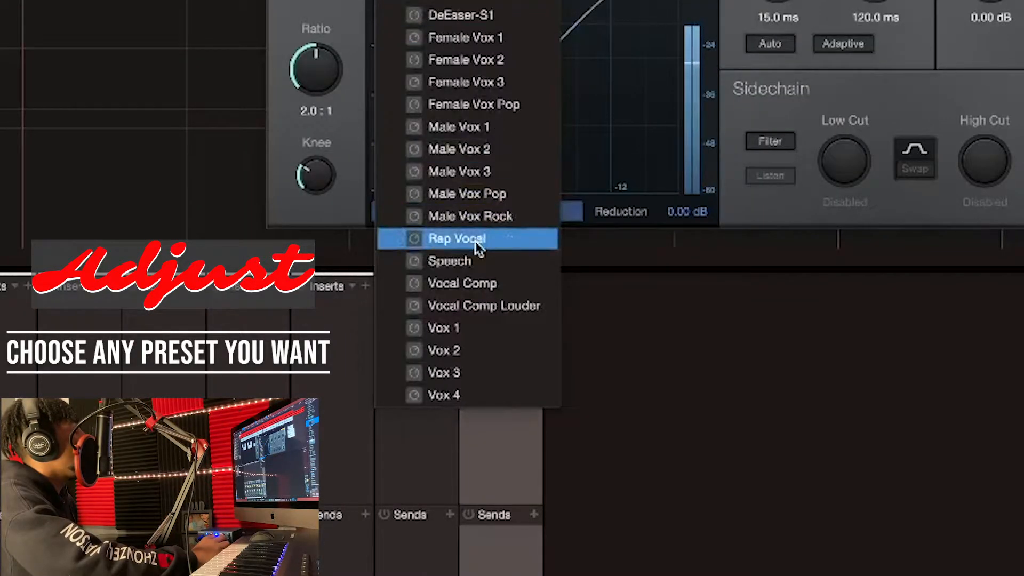
{"action": "left_click", "coordinate": [476, 244]}
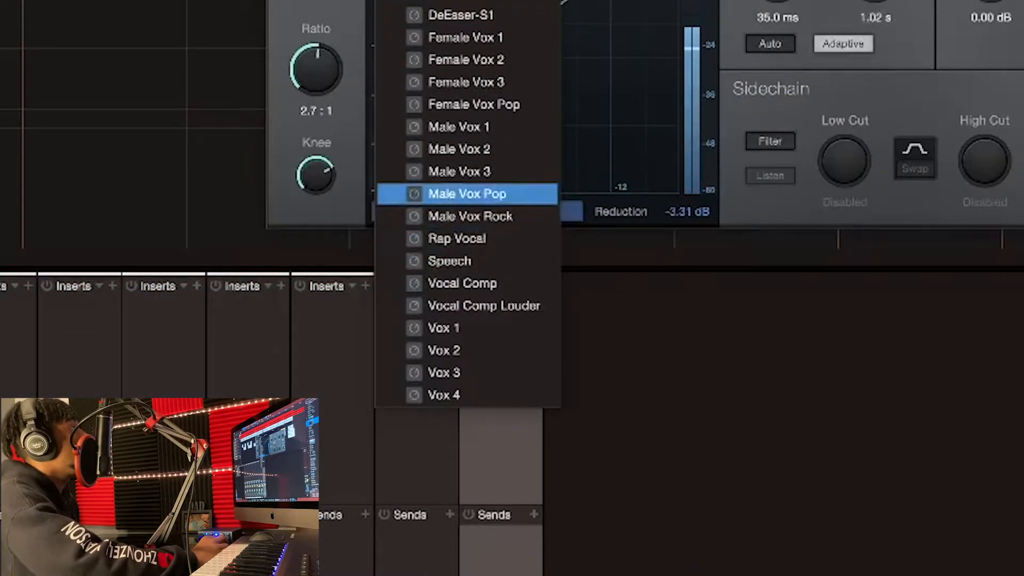
{"action": "left_click", "coordinate": [704, 124]}
{"action": "left_click", "coordinate": [677, 106]}
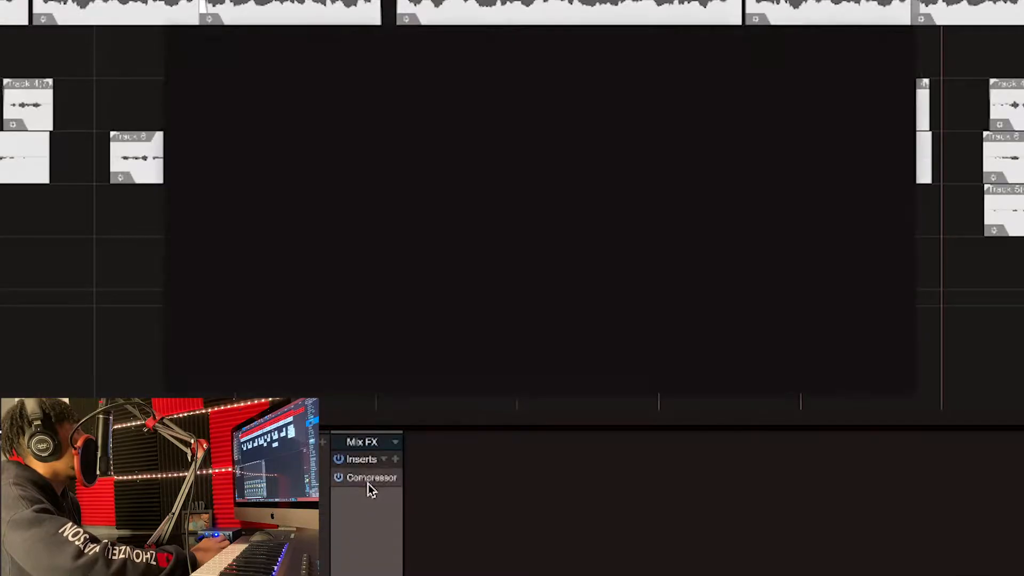
{"action": "left_click", "coordinate": [502, 341]}
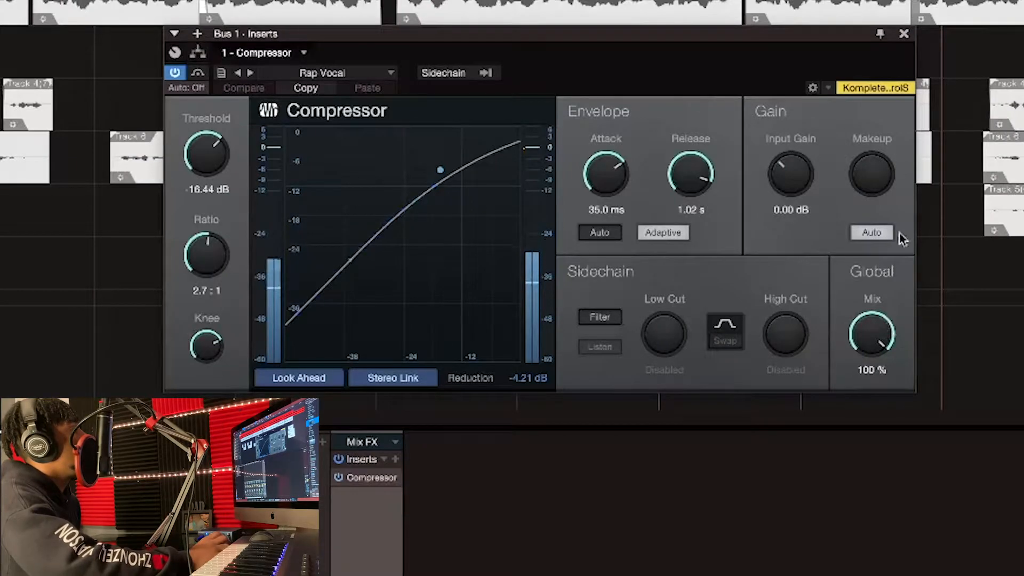
{"action": "left_click", "coordinate": [904, 35]}
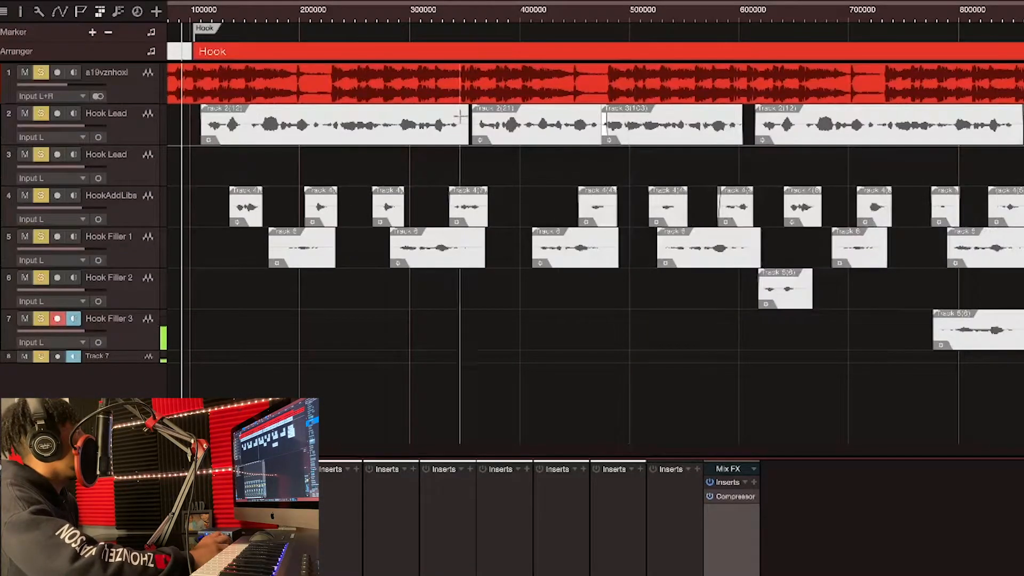
Lower the a19vznhoxl track's volume and mute it along with HookAddLibs and Hook Filler 1 to audition the lead vocal
{"action": "right_click", "coordinate": [66, 87]}
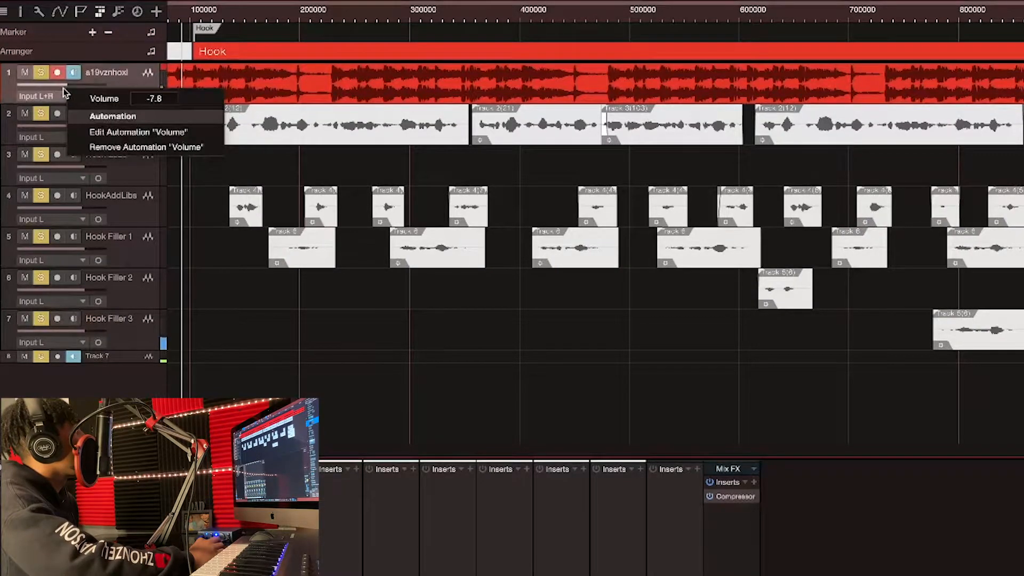
{"action": "left_click", "coordinate": [128, 85]}
{"action": "left_click_drag", "start_coordinate": [69, 87], "coordinate": [55, 88]}
{"action": "left_click", "coordinate": [25, 73]}
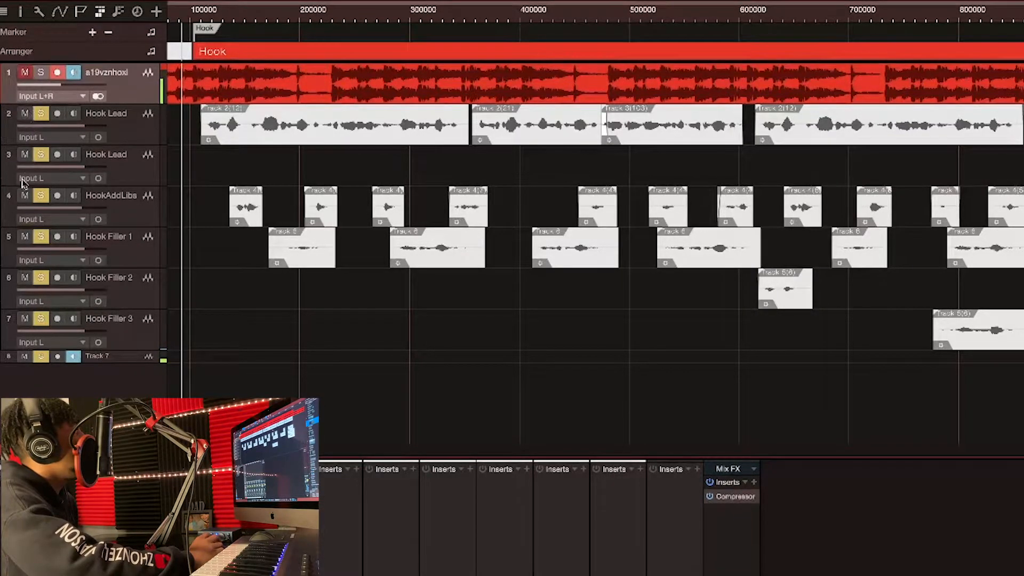
{"action": "left_click", "coordinate": [25, 196]}
{"action": "left_click", "coordinate": [25, 236]}
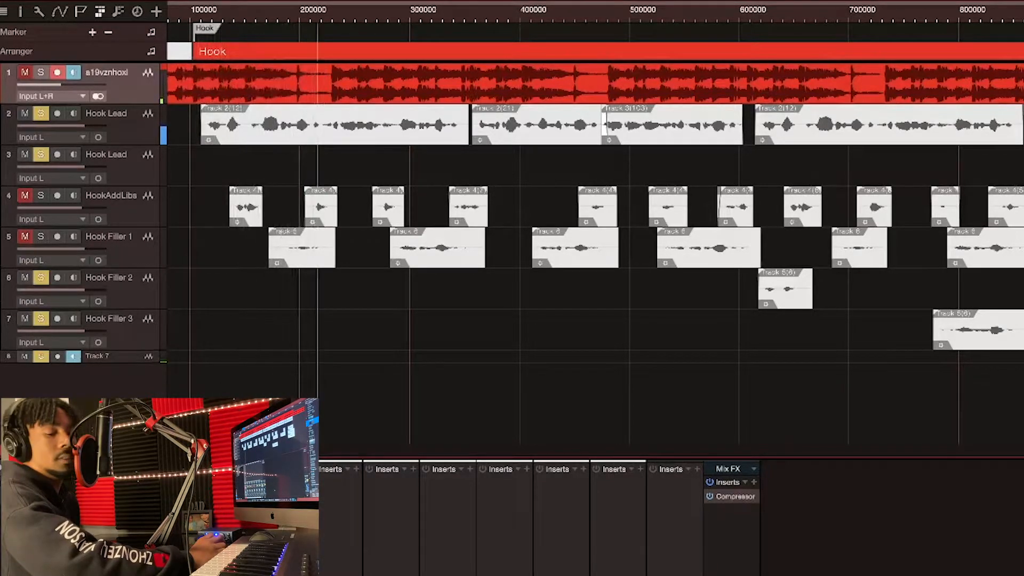
{"action": "key", "text": "space"}
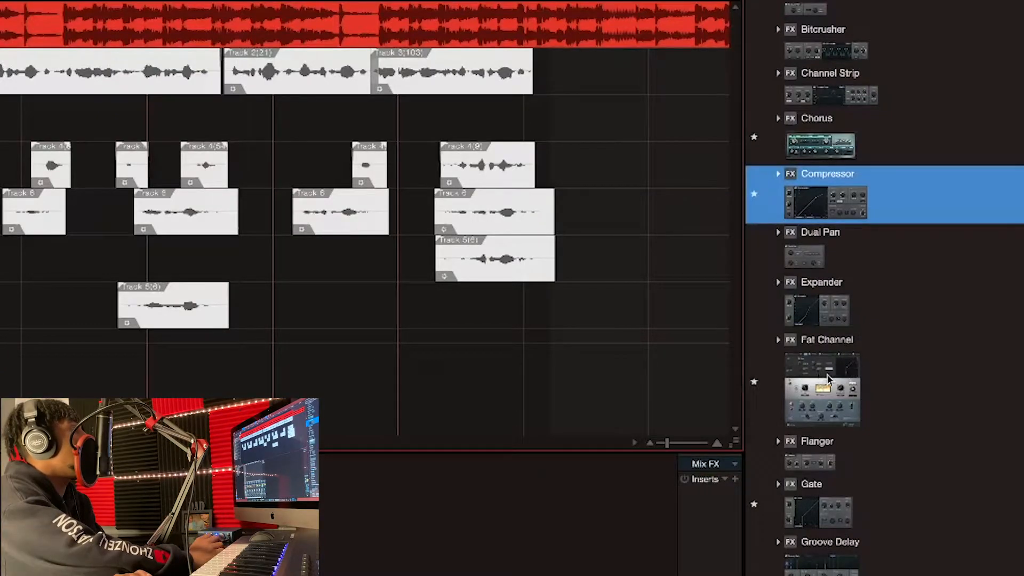
Insert Fat Channel on Bus 1, try its Male 2 vocal preset and switch to the Male 3 preset
{"action": "left_click_drag", "start_coordinate": [840, 387], "coordinate": [517, 340]}
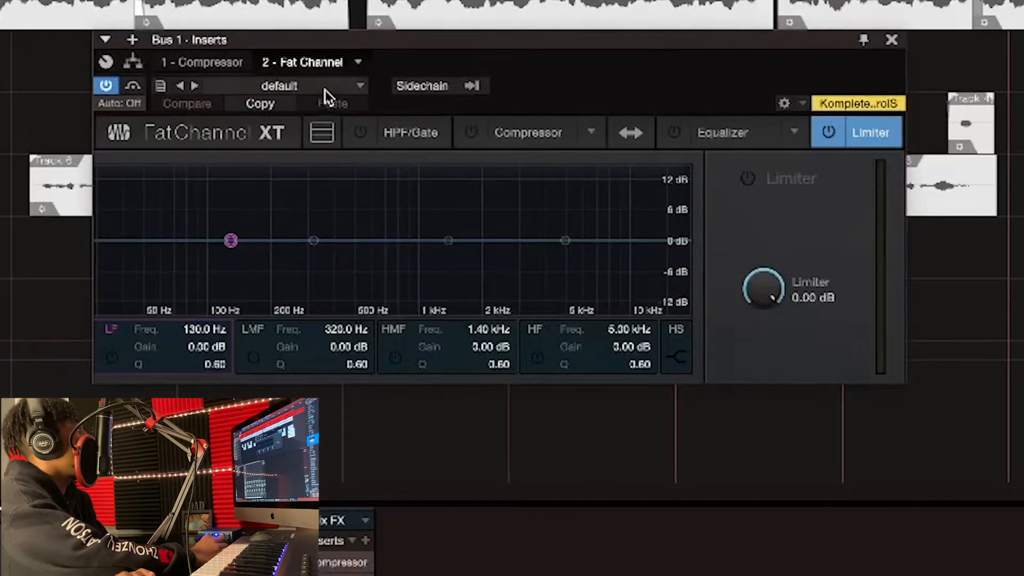
{"action": "left_click", "coordinate": [325, 90]}
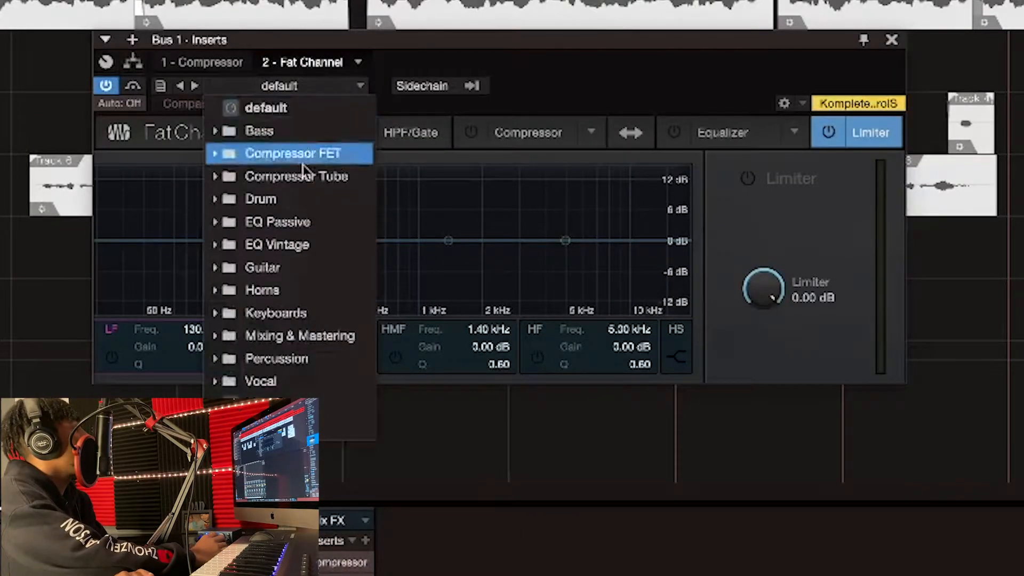
{"action": "left_click", "coordinate": [269, 381]}
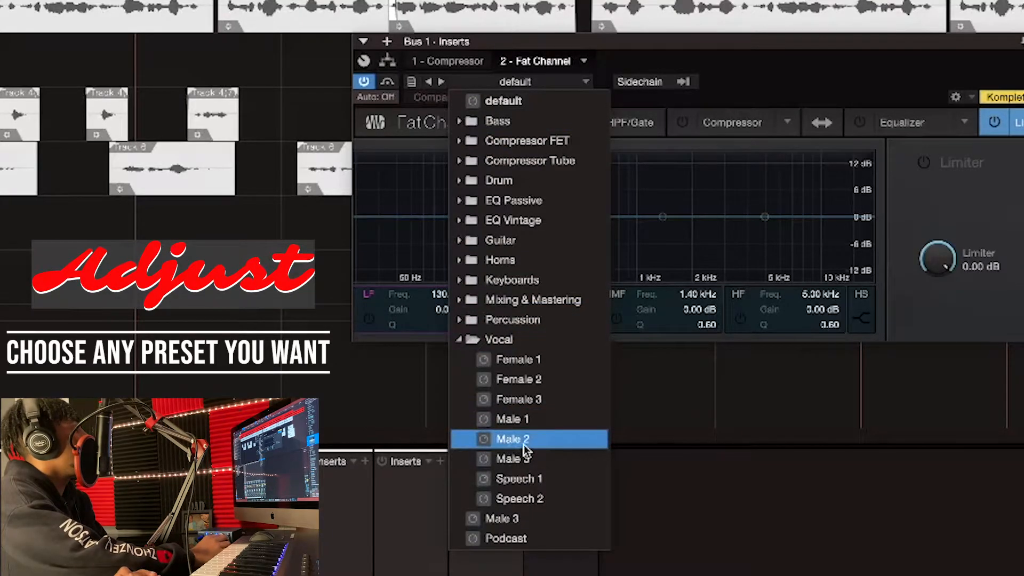
{"action": "left_click", "coordinate": [523, 444]}
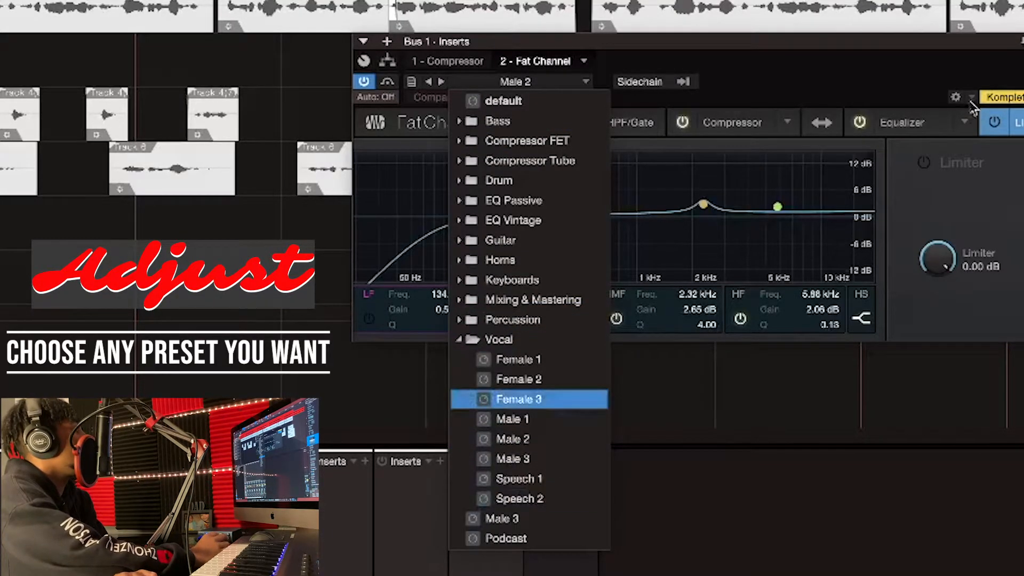
{"action": "left_click", "coordinate": [908, 74]}
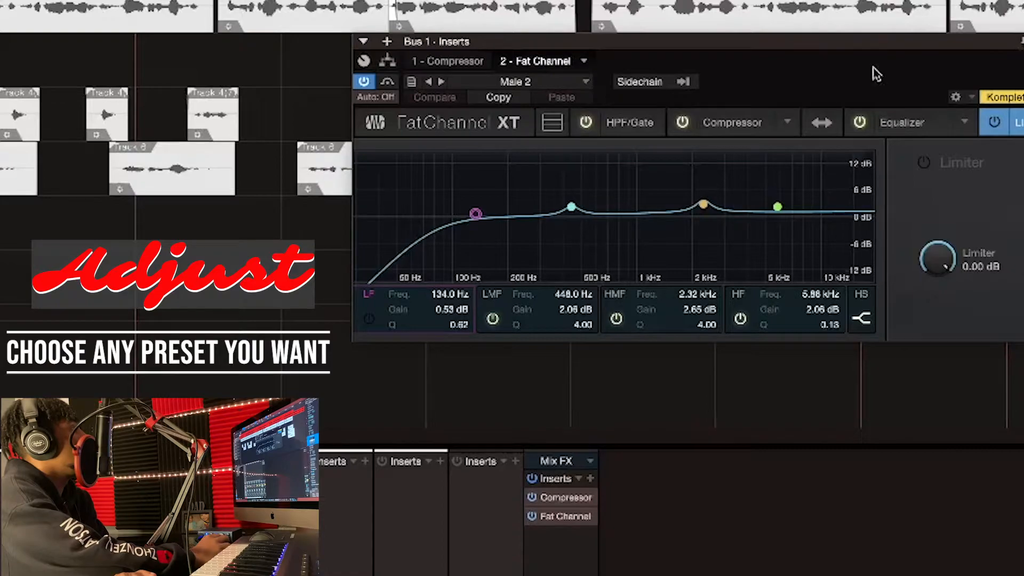
{"action": "left_click", "coordinate": [583, 81]}
{"action": "left_click", "coordinate": [528, 469]}
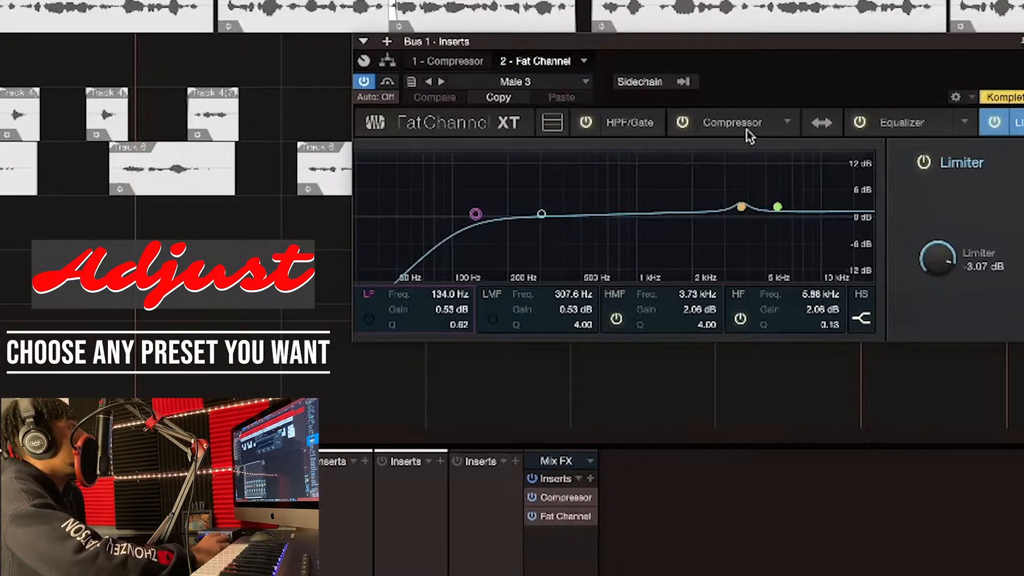
Examine Fat Channel's HPF/Gate, Compressor, Equalizer and Limiter sections, and close the effect window
{"action": "left_click", "coordinate": [629, 124]}
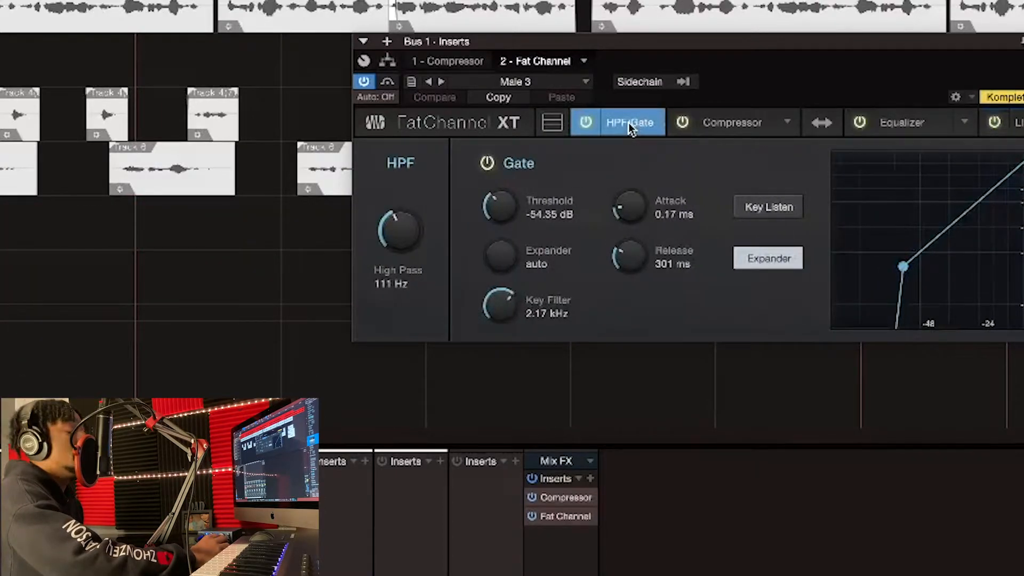
{"action": "left_click", "coordinate": [732, 123]}
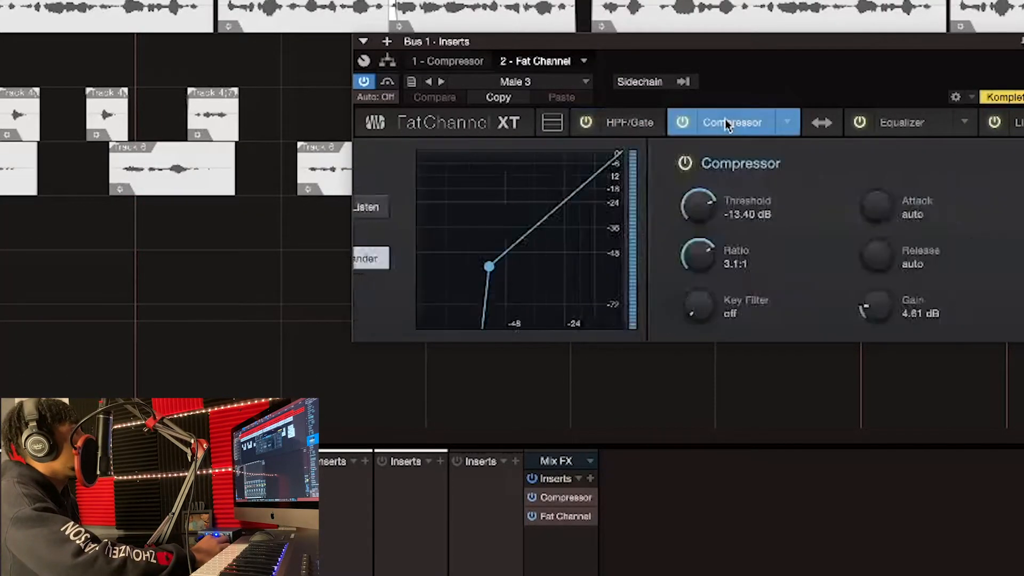
{"action": "left_click", "coordinate": [890, 127]}
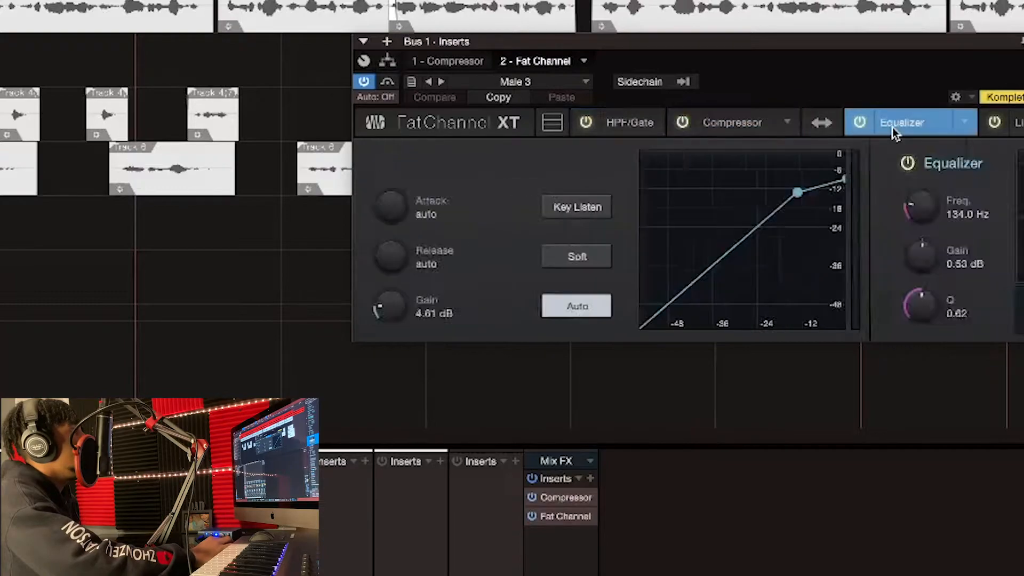
{"action": "left_click", "coordinate": [1011, 122]}
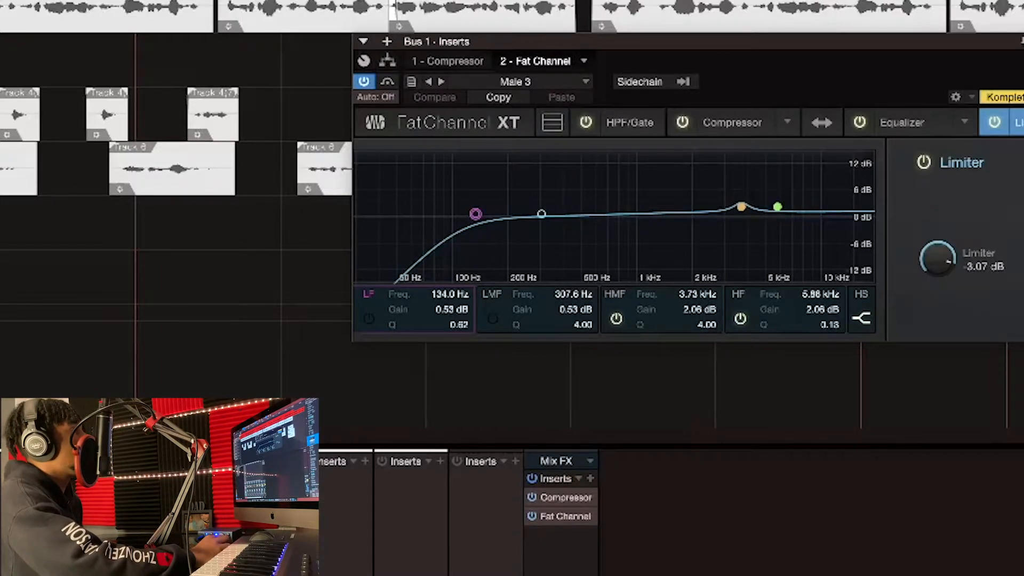
{"action": "key", "text": "Escape"}
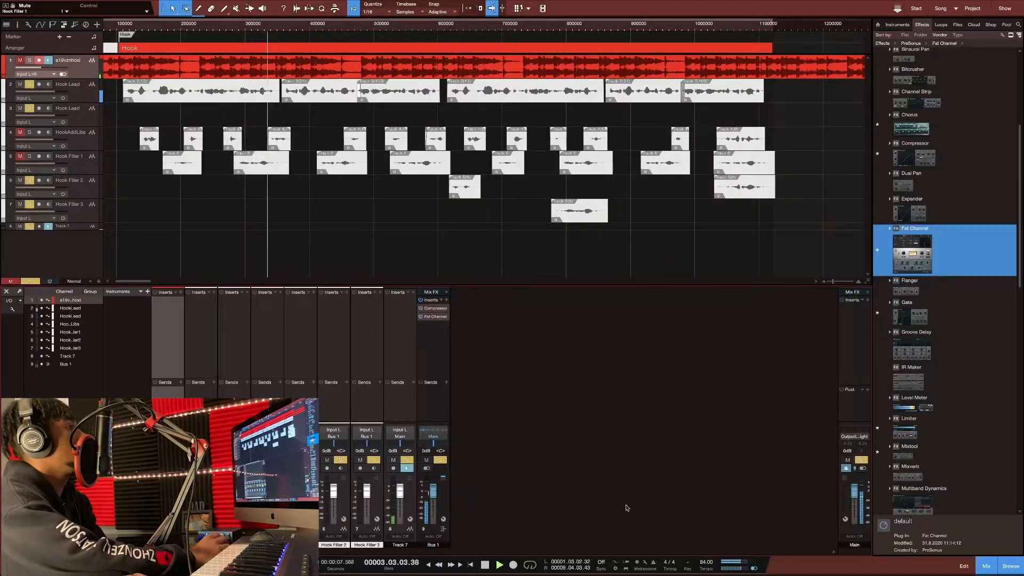
{"action": "key", "text": "space"}
Insert the Pro EQ effect on Bus 1 following Fat Channel
{"action": "scroll", "coordinate": [979, 346], "scroll_direction": "down", "scroll_amount": 10}
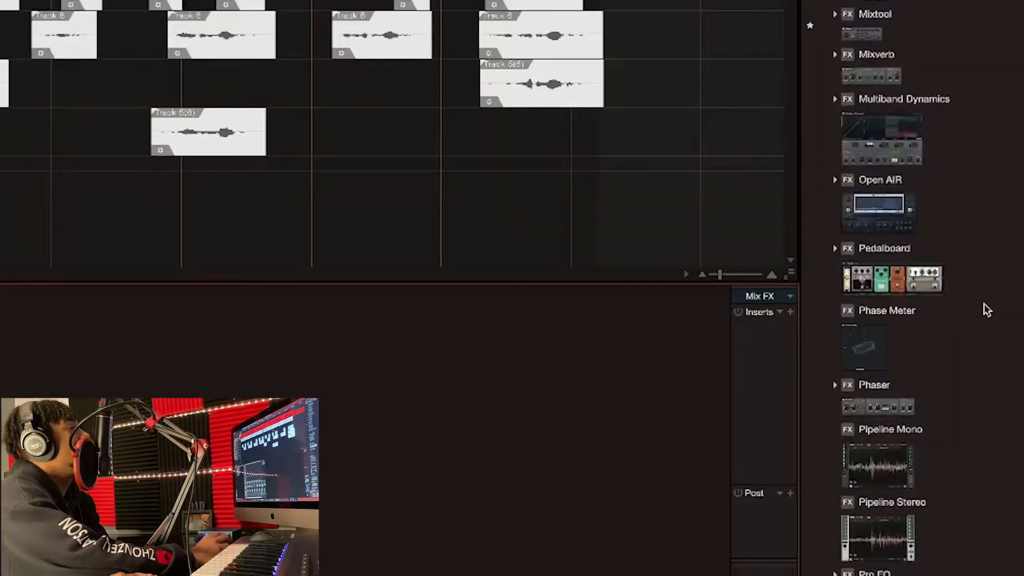
{"action": "scroll", "coordinate": [906, 278], "scroll_direction": "down", "scroll_amount": 8}
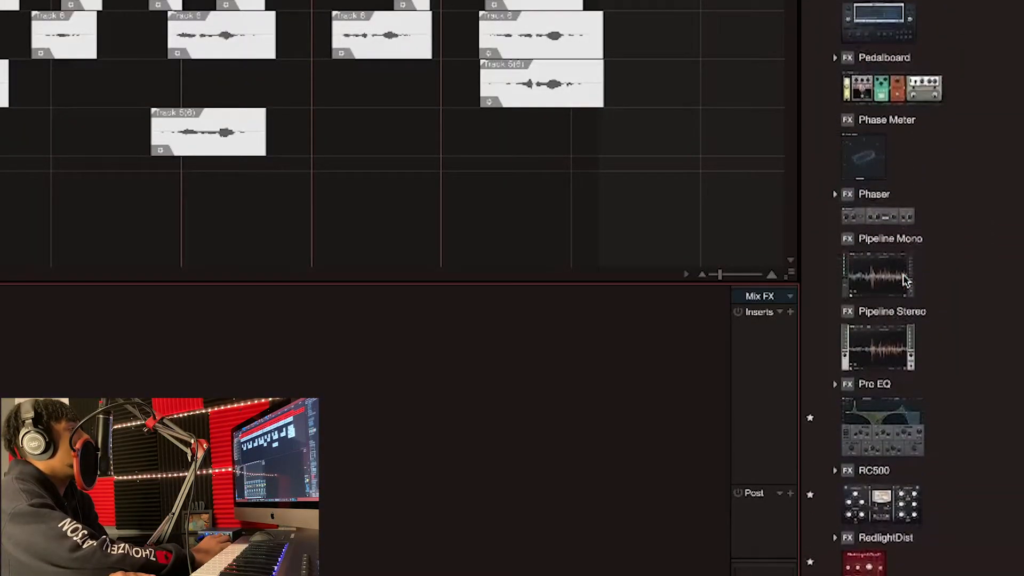
{"action": "left_click_drag", "start_coordinate": [908, 233], "coordinate": [555, 309]}
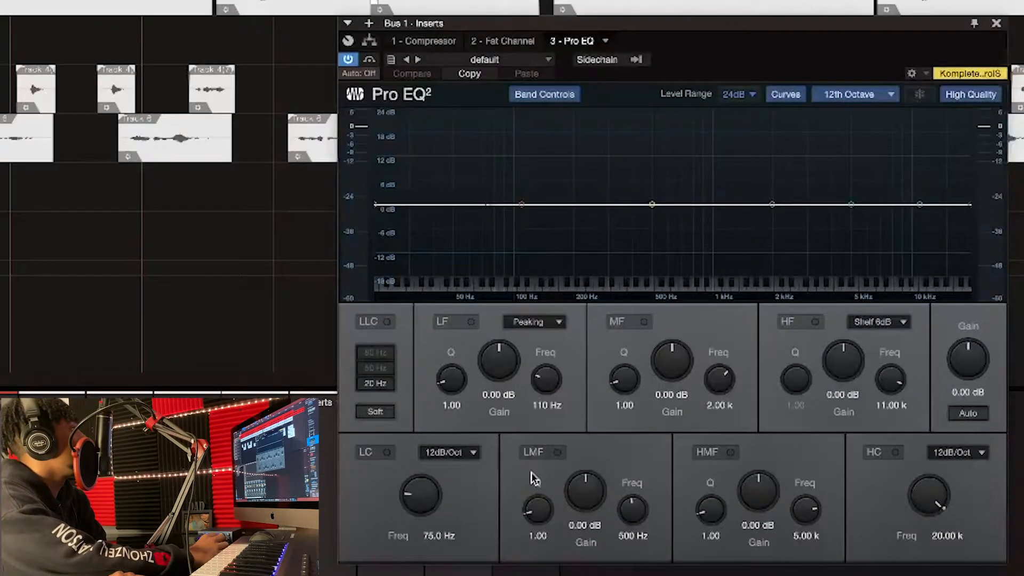
Try Pro EQ's Male Rock Vox 1 vocal preset with High Quality on, and switch to the Male Rock Vox 2 preset
{"action": "left_click", "coordinate": [486, 60]}
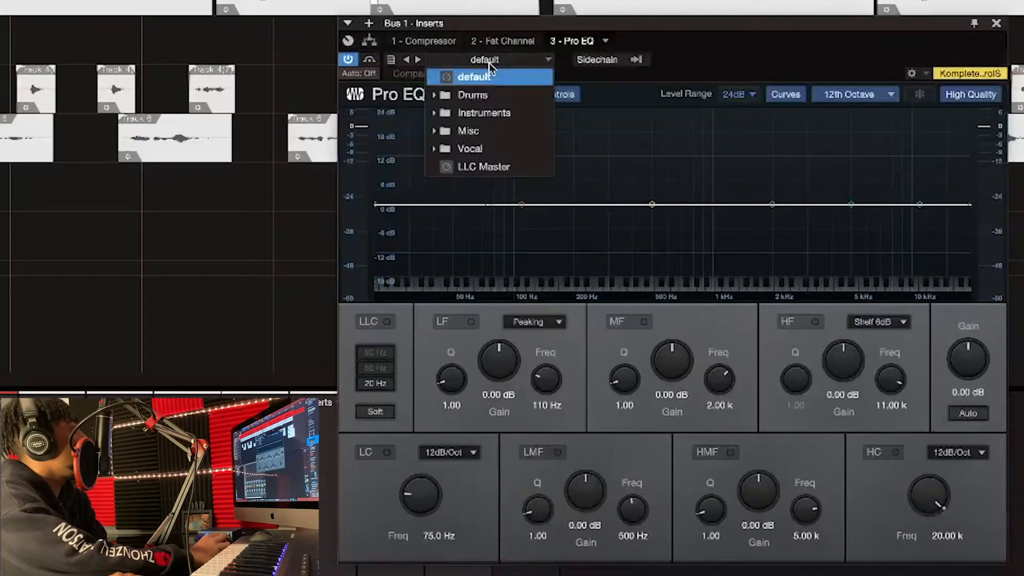
{"action": "left_click", "coordinate": [478, 152]}
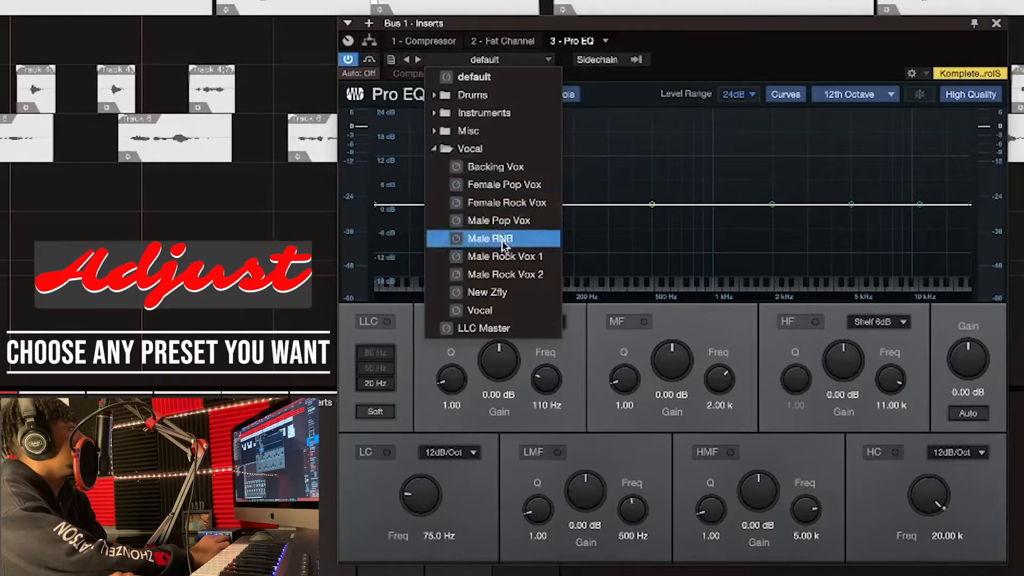
{"action": "left_click", "coordinate": [525, 256]}
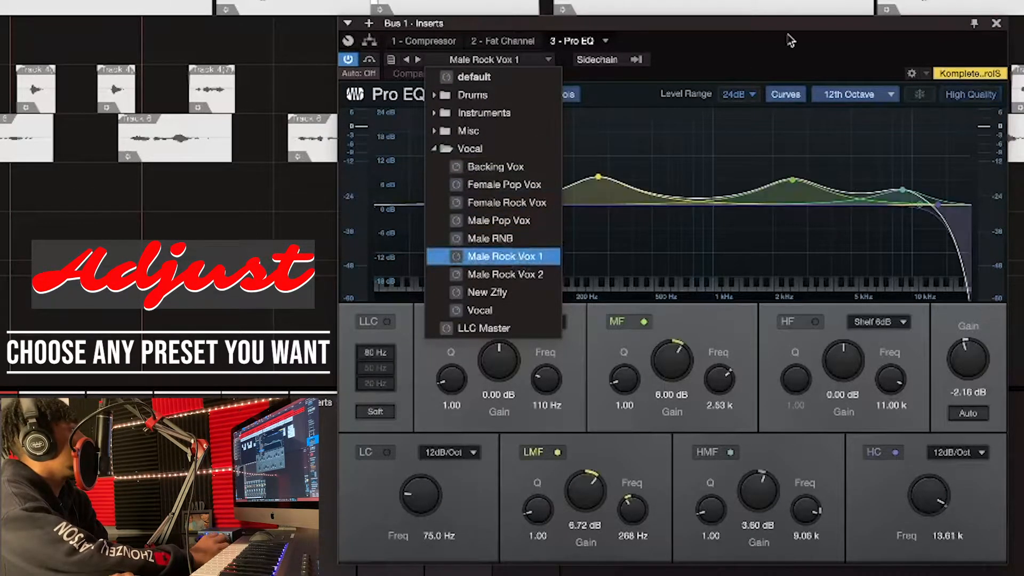
{"action": "left_click", "coordinate": [970, 96]}
{"action": "left_click", "coordinate": [491, 59]}
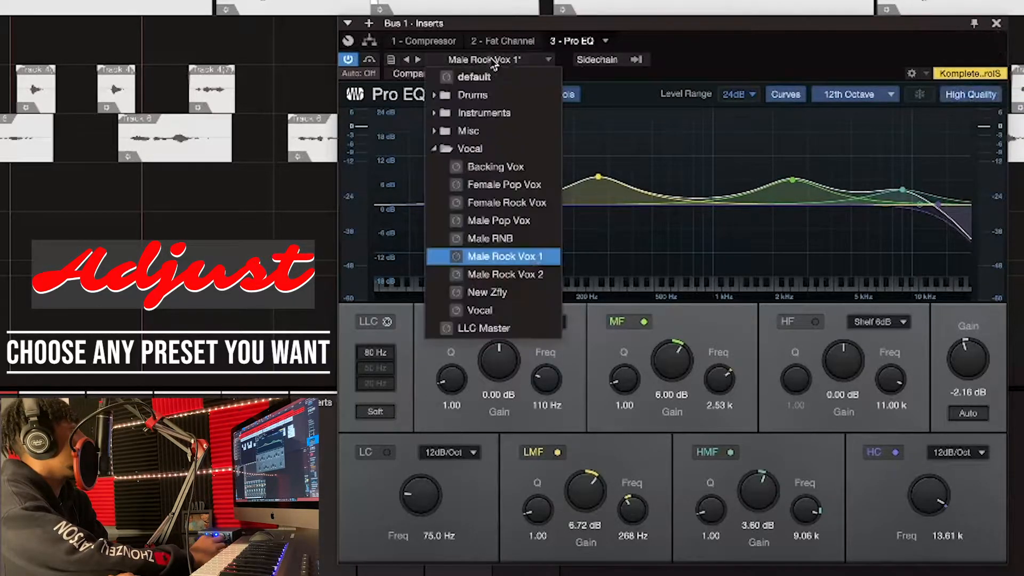
{"action": "left_click", "coordinate": [505, 274]}
{"action": "left_click", "coordinate": [797, 50]}
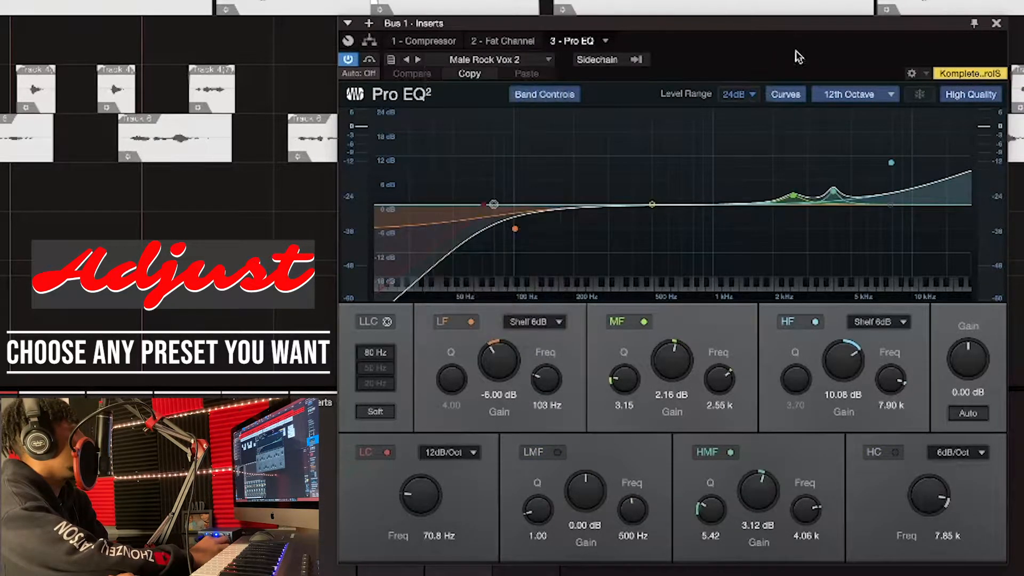
{"action": "left_click", "coordinate": [995, 23]}
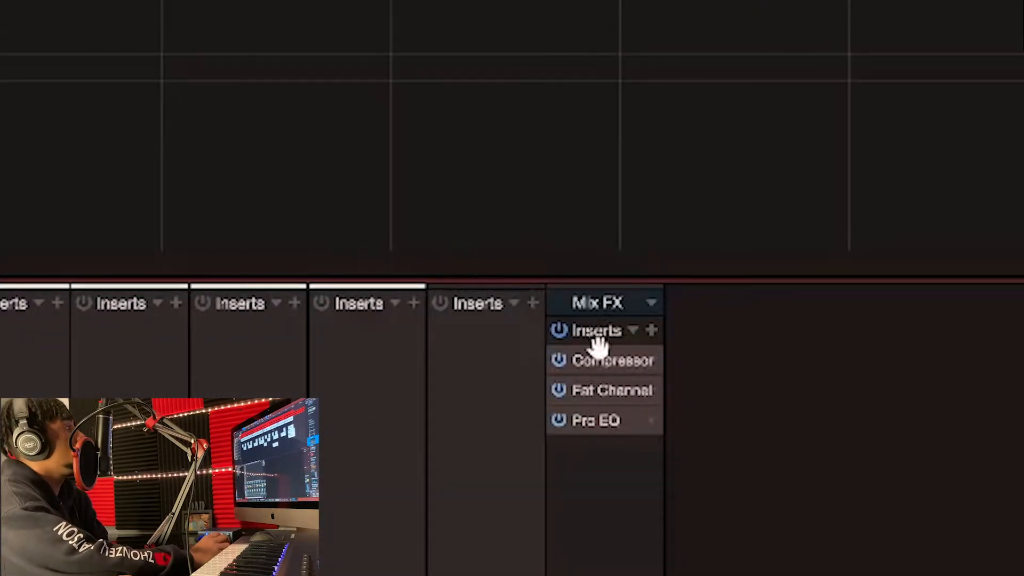
Bypass all inserts on Bus 1 and re-enable them to compare the dry and processed vocals
{"action": "left_click", "coordinate": [559, 334]}
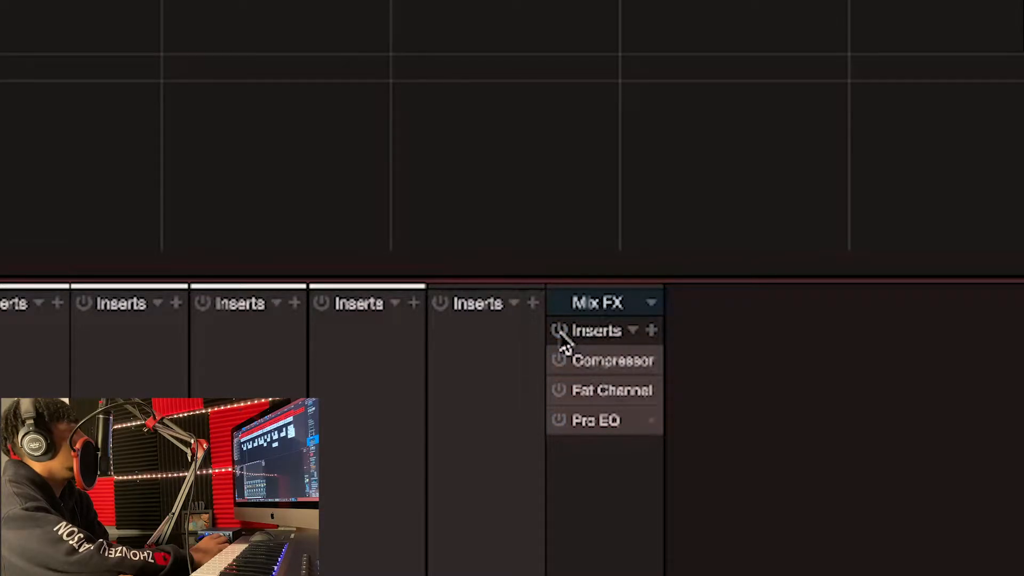
{"action": "left_click", "coordinate": [560, 333]}
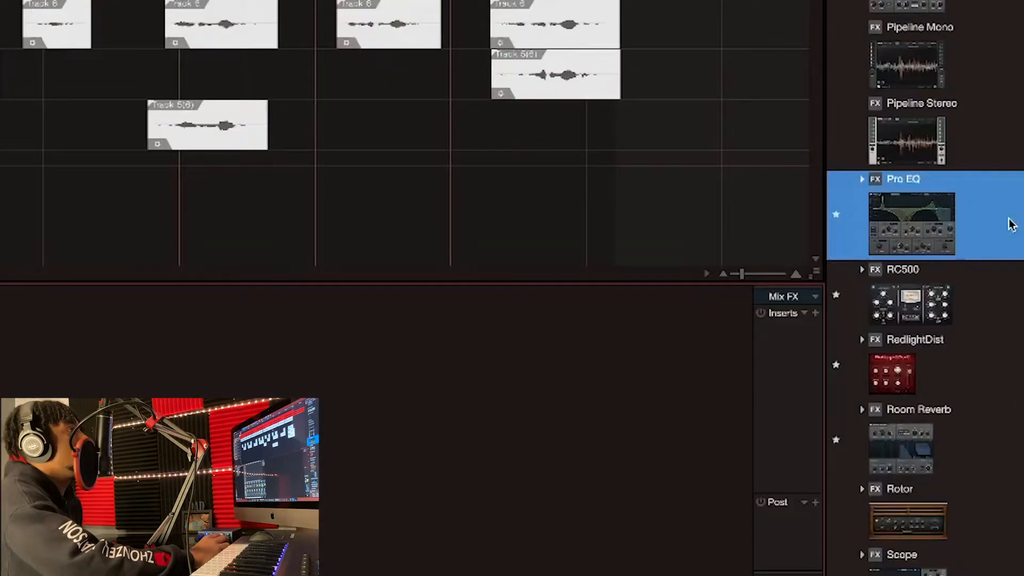
Add Room Reverb to Bus 1's sends as an FX channel and reduce its send level
{"action": "scroll", "coordinate": [959, 255], "scroll_direction": "down", "scroll_amount": 4}
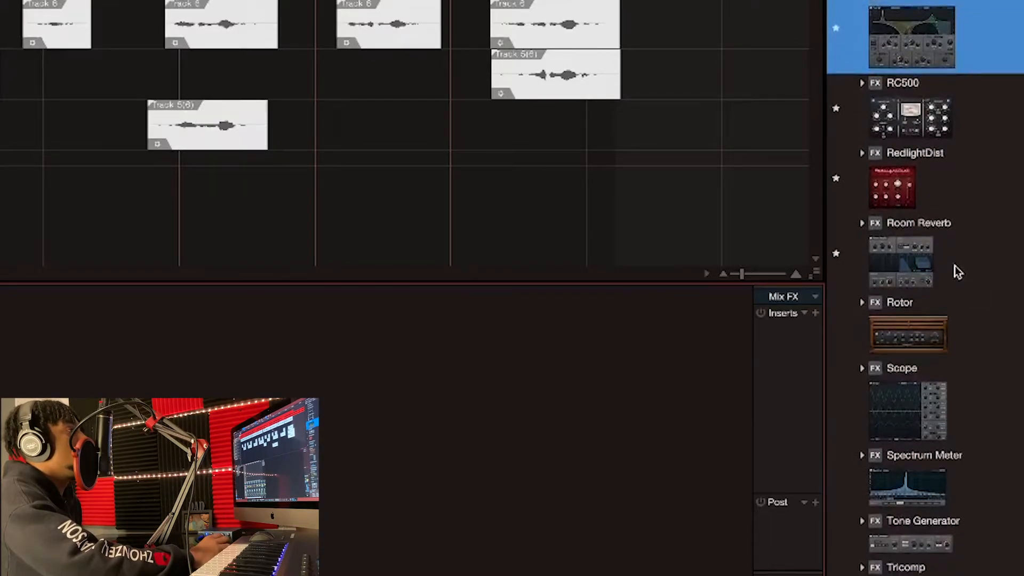
{"action": "left_click_drag", "start_coordinate": [929, 265], "coordinate": [500, 384]}
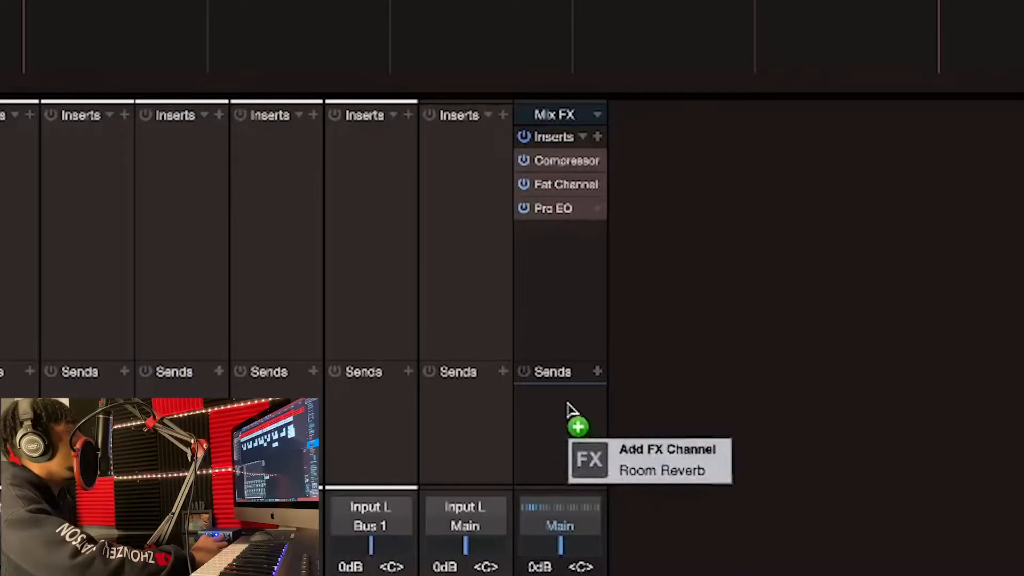
{"action": "left_click_drag", "start_coordinate": [578, 416], "coordinate": [571, 411]}
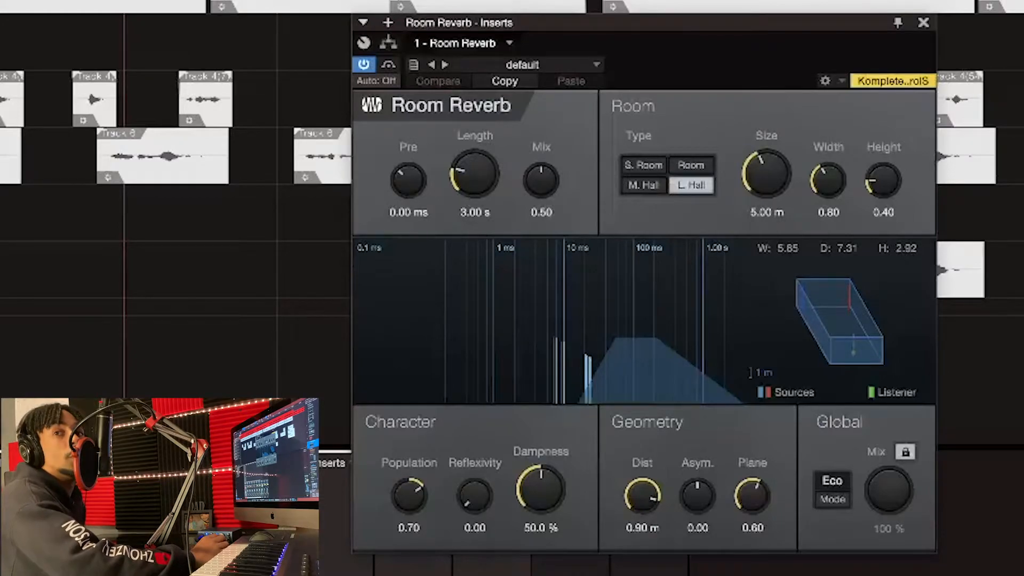
{"action": "left_click", "coordinate": [922, 24]}
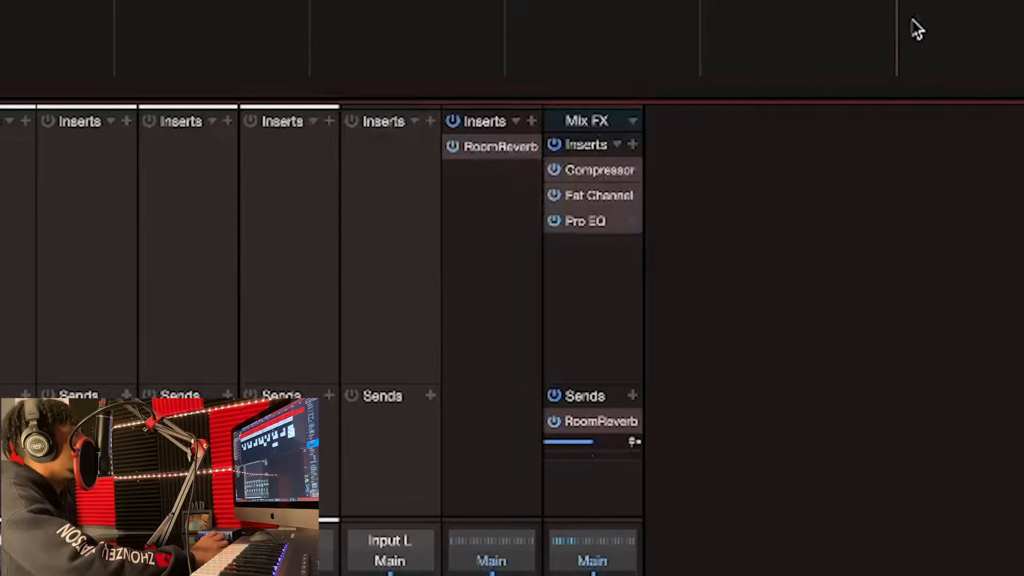
{"action": "mouse_move", "coordinate": [595, 451]}
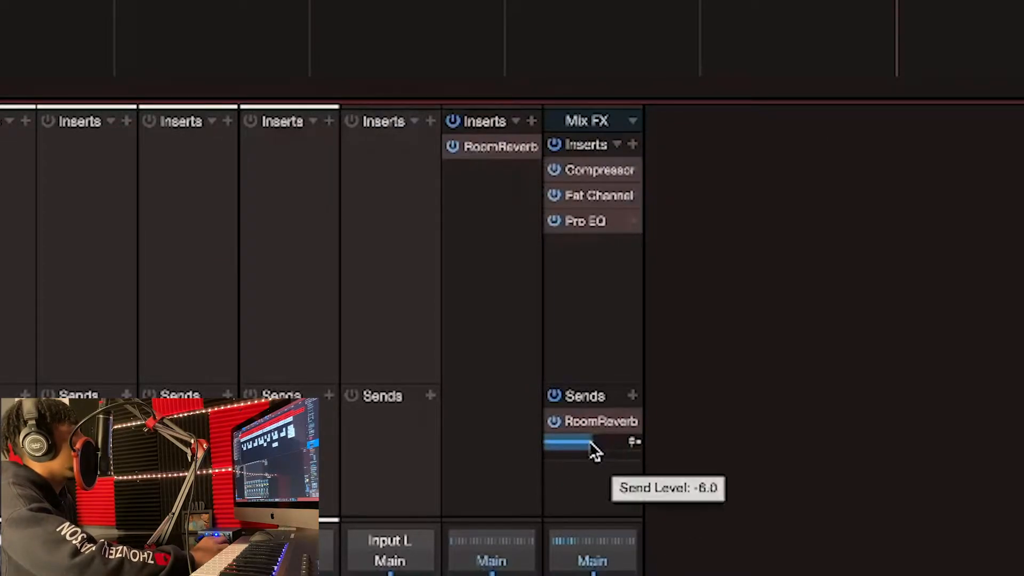
{"action": "left_click_drag", "start_coordinate": [595, 450], "coordinate": [583, 450]}
Expand the Pro EQ insert on Bus 1 to preview its curve, and collapse it again
{"action": "right_click", "coordinate": [633, 221]}
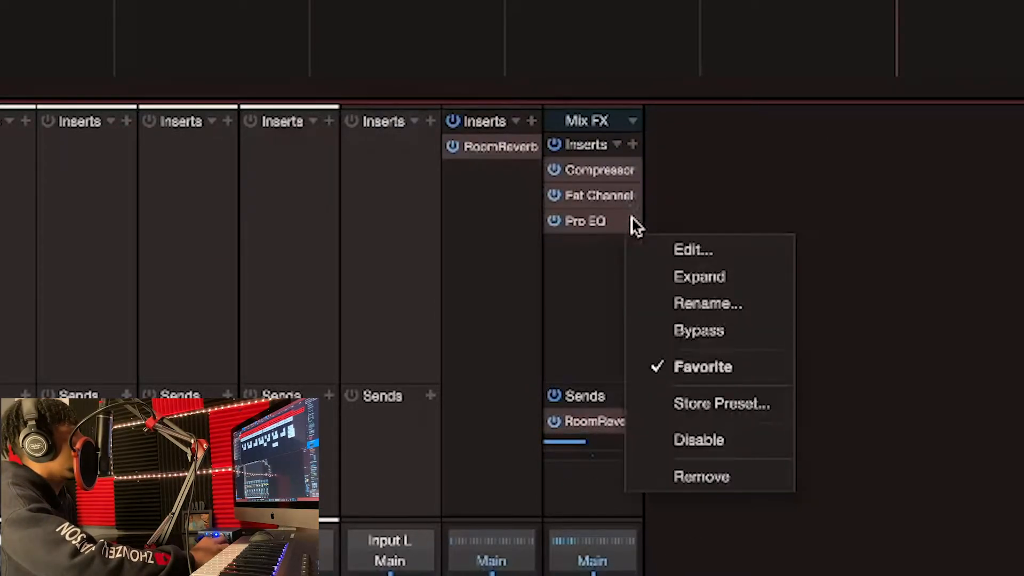
{"action": "left_click", "coordinate": [658, 276]}
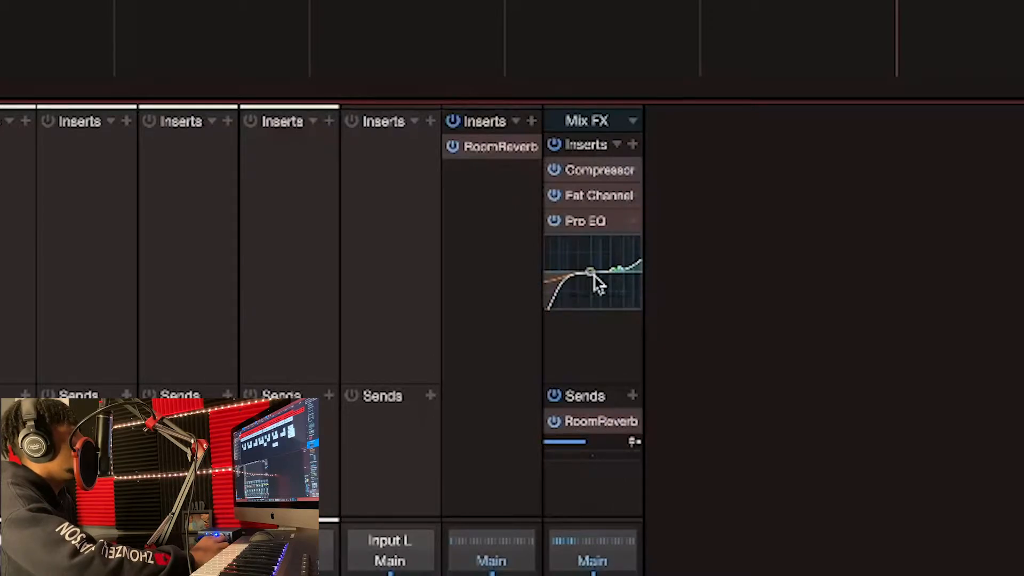
{"action": "right_click", "coordinate": [632, 232]}
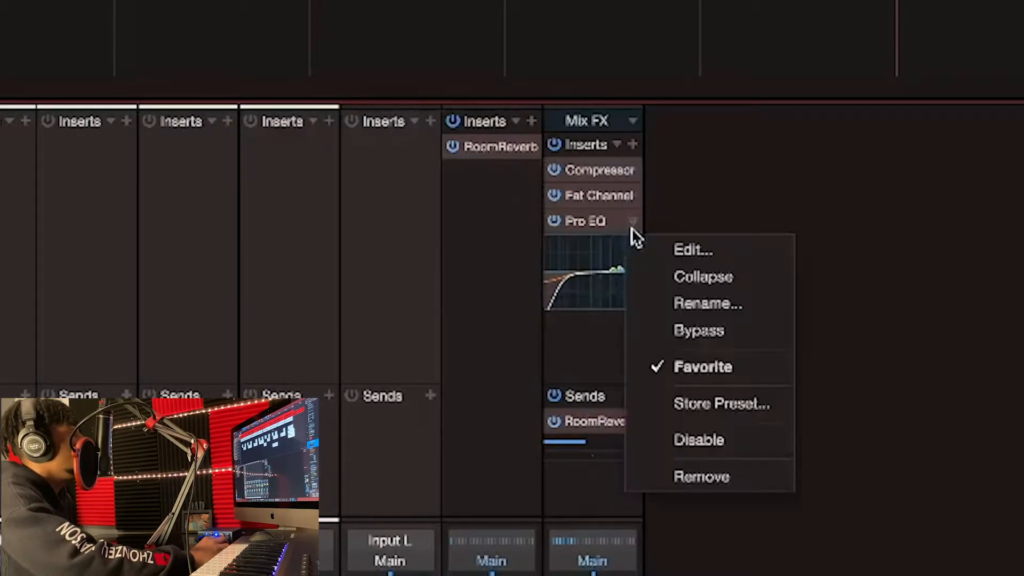
{"action": "left_click", "coordinate": [689, 280]}
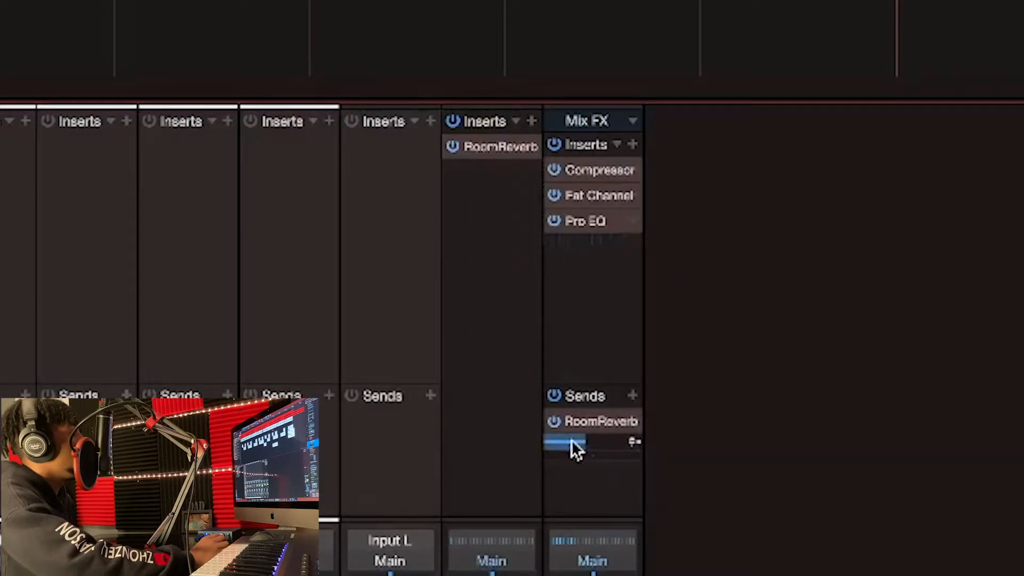
Lower Bus 1's RoomReverb send level to about -16.6 and load the Large Club preset in Room Reverb
{"action": "left_click_drag", "start_coordinate": [582, 440], "coordinate": [574, 444]}
{"action": "double_click", "coordinate": [595, 424]}
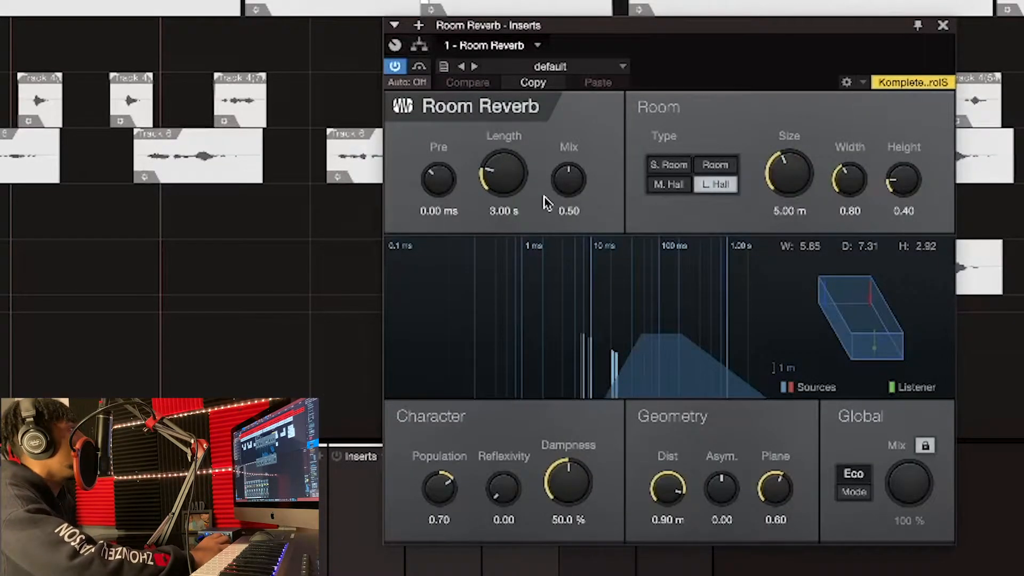
{"action": "left_click", "coordinate": [550, 67]}
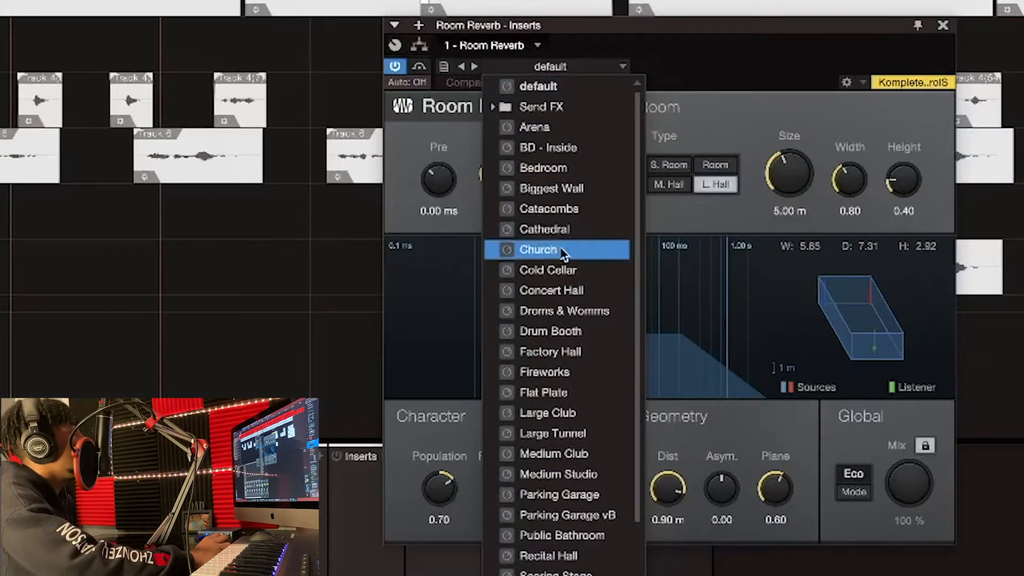
{"action": "scroll", "coordinate": [575, 331], "scroll_direction": "down", "scroll_amount": 1}
{"action": "scroll", "coordinate": [562, 398], "scroll_direction": "down", "scroll_amount": 5}
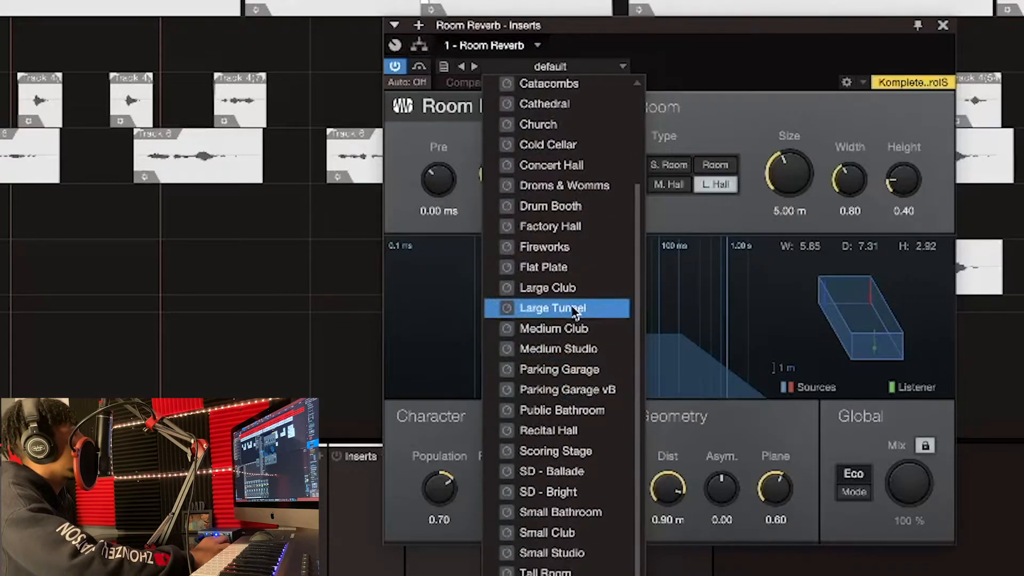
{"action": "left_click", "coordinate": [715, 102]}
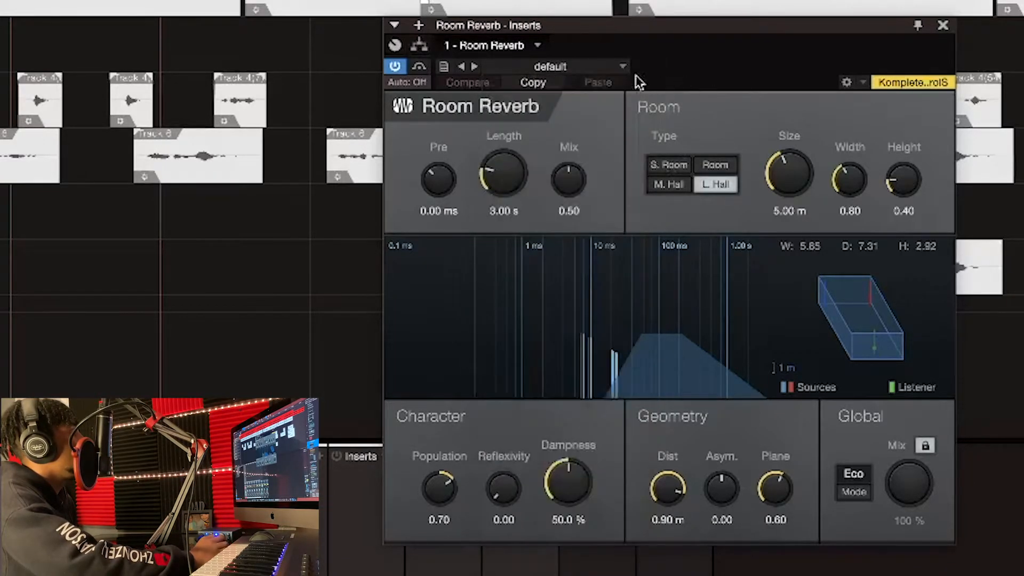
{"action": "left_click", "coordinate": [589, 67]}
{"action": "left_click", "coordinate": [562, 294]}
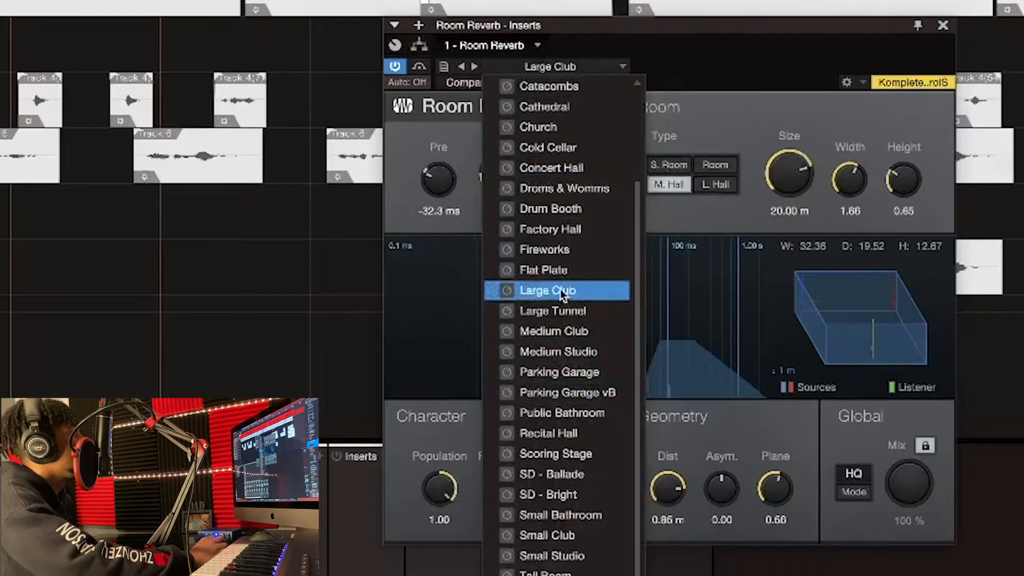
{"action": "left_click", "coordinate": [763, 128]}
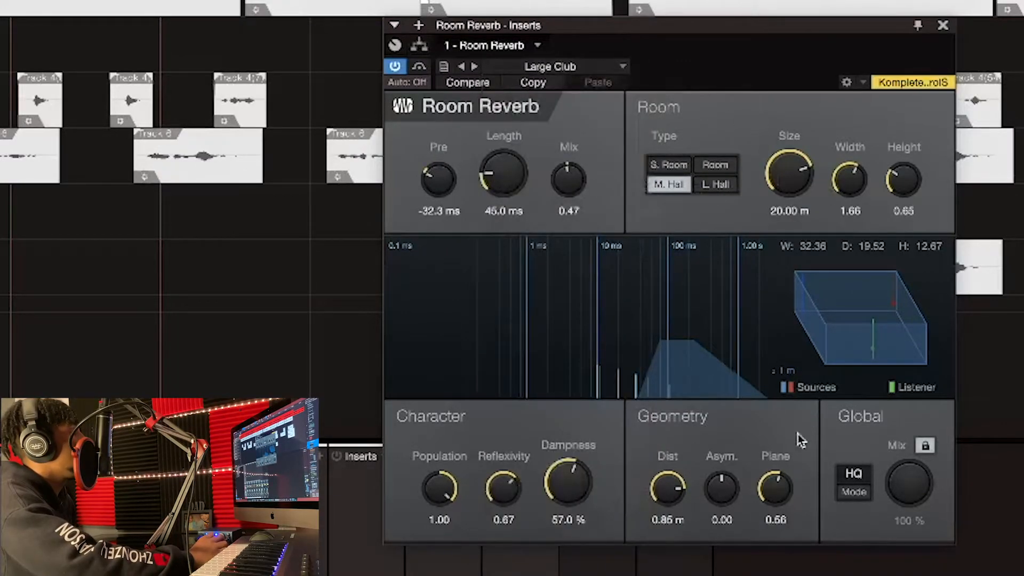
{"action": "left_click", "coordinate": [943, 25]}
Fine-tune the RoomReverb send level on Bus 1 by ear, lowering it and raising it slightly
{"action": "mouse_move", "coordinate": [633, 444]}
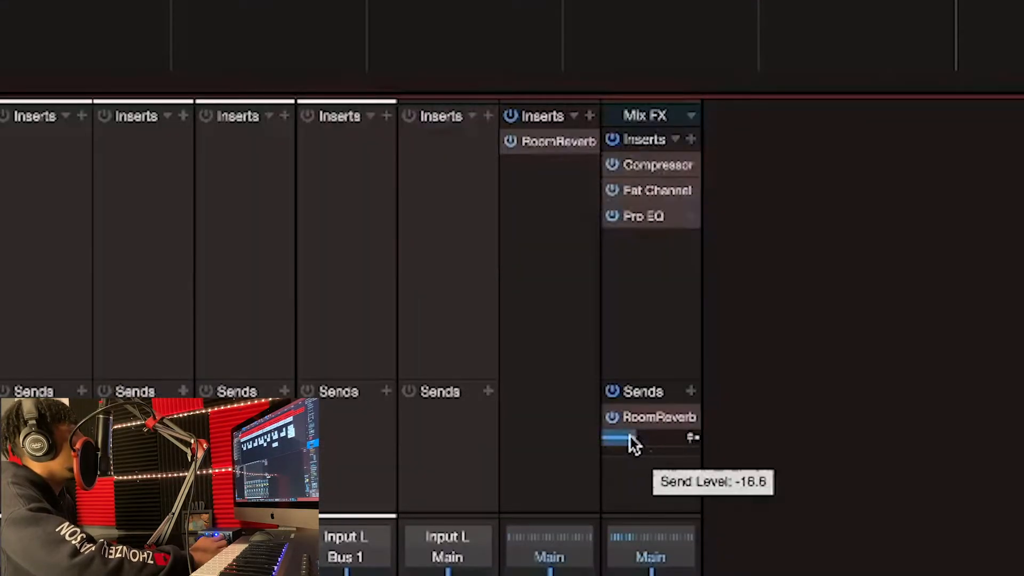
{"action": "left_click_drag", "start_coordinate": [630, 440], "coordinate": [625, 442]}
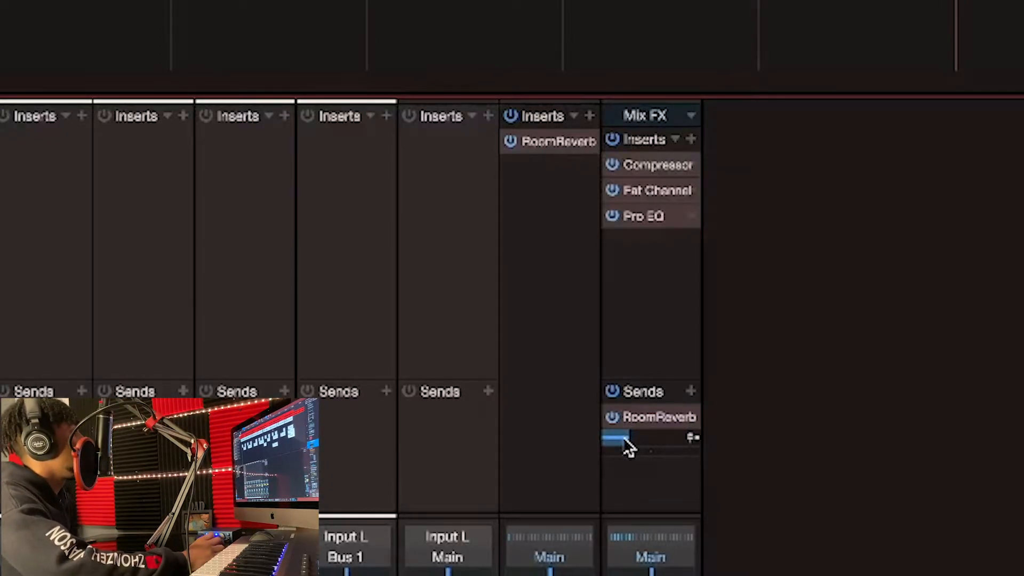
{"action": "left_click_drag", "start_coordinate": [623, 440], "coordinate": [629, 442]}
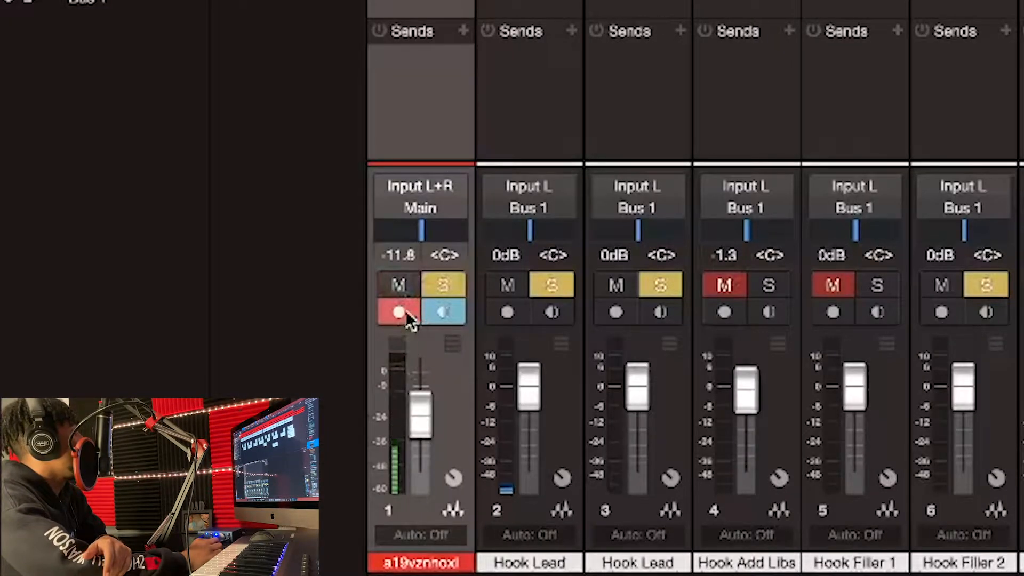
Disarm recording on the a19vznhoxl track and stop playback after auditioning the lead vocal
{"action": "left_click", "coordinate": [401, 312]}
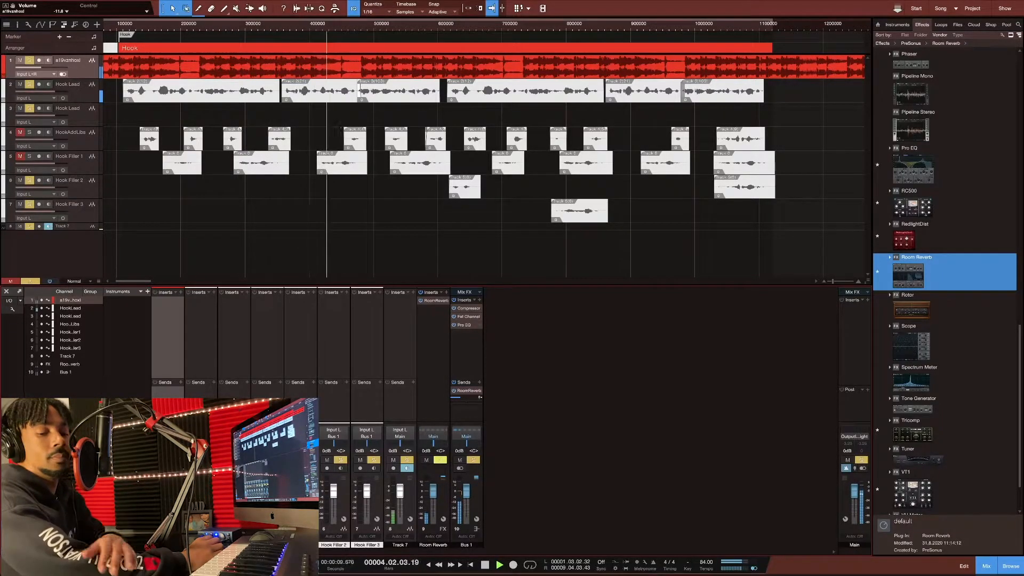
{"action": "key", "text": "space"}
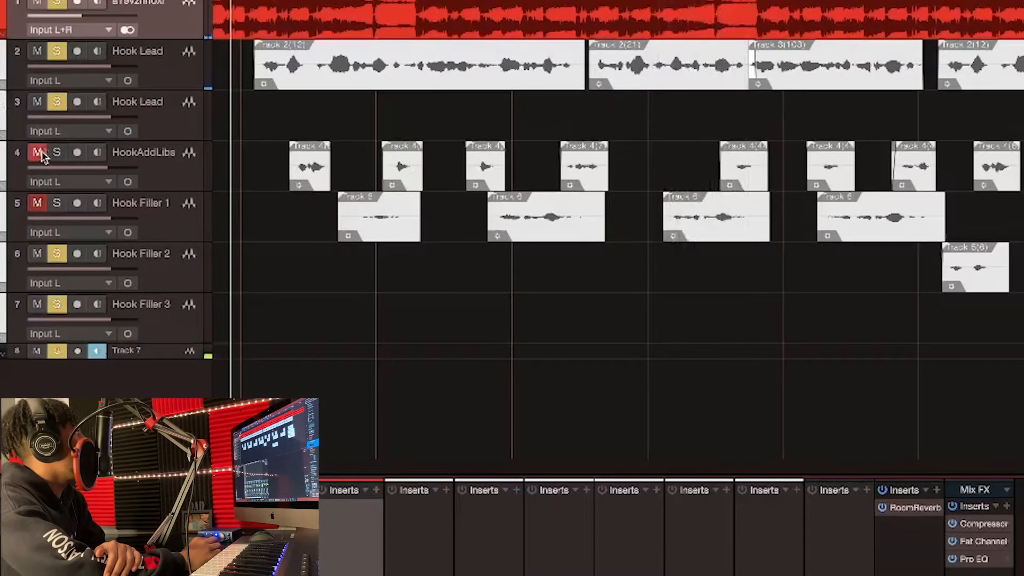
Unmute the HookAddLibs and Hook Filler 1 tracks and play the hook to hear all vocals together
{"action": "left_click", "coordinate": [38, 153]}
{"action": "left_click", "coordinate": [37, 204]}
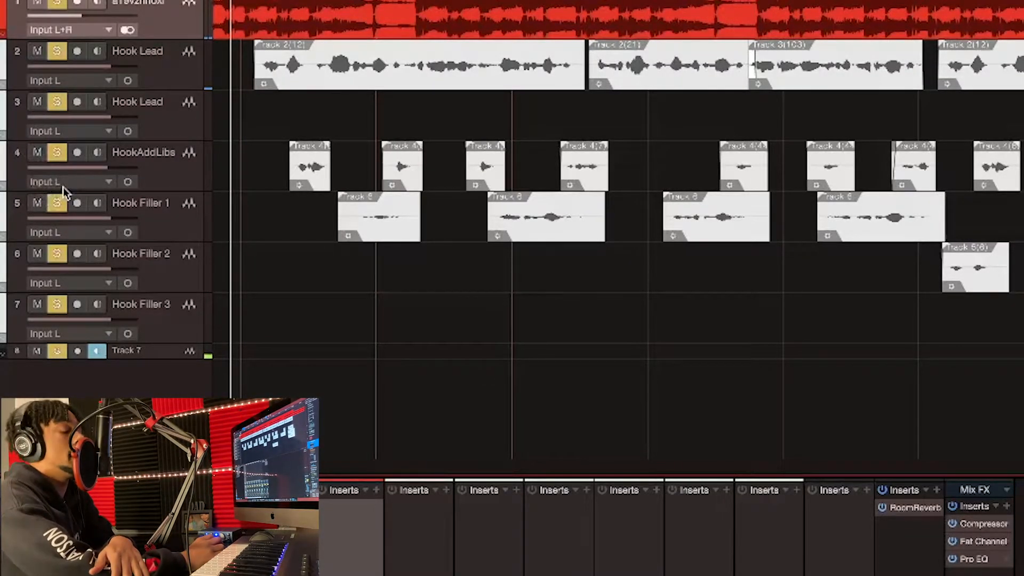
{"action": "key", "text": "space"}
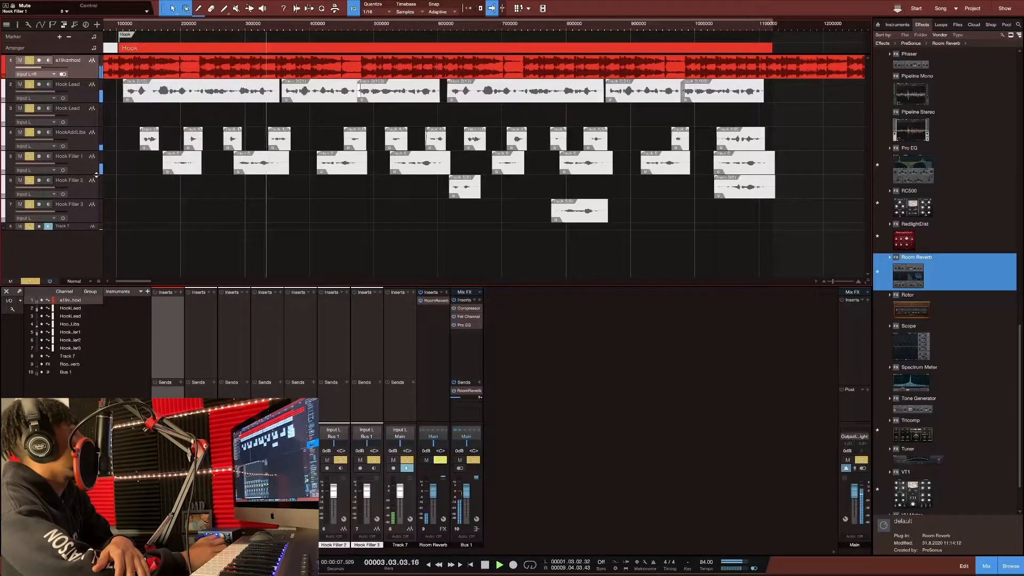
{"action": "key", "text": "space"}
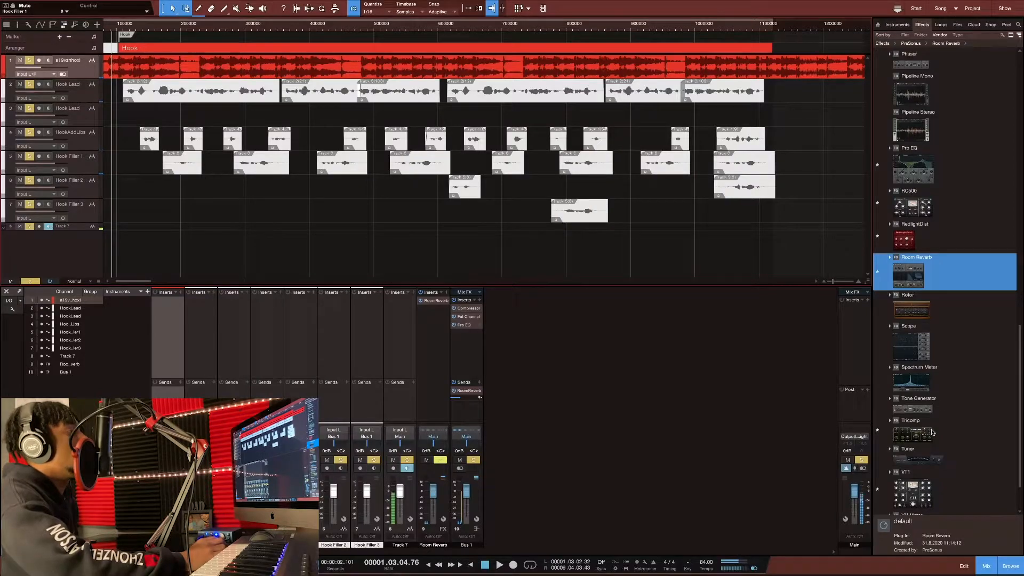
Add Tricomp to Bus 1's inserts with the Spoken Word vocal preset and play the hook to check the sound
{"action": "left_click_drag", "start_coordinate": [932, 437], "coordinate": [472, 351]}
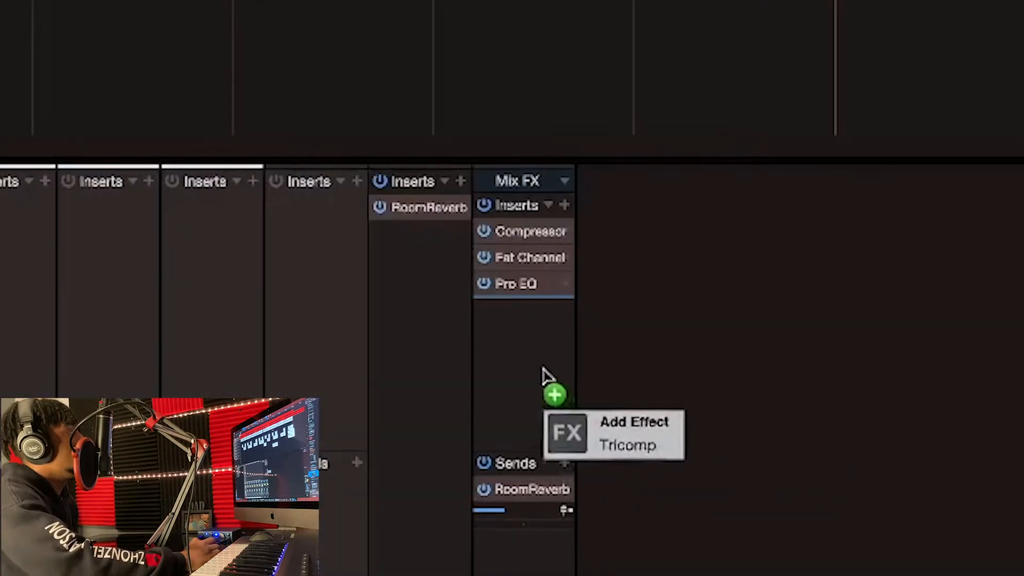
{"action": "left_click_drag", "start_coordinate": [542, 367], "coordinate": [539, 368]}
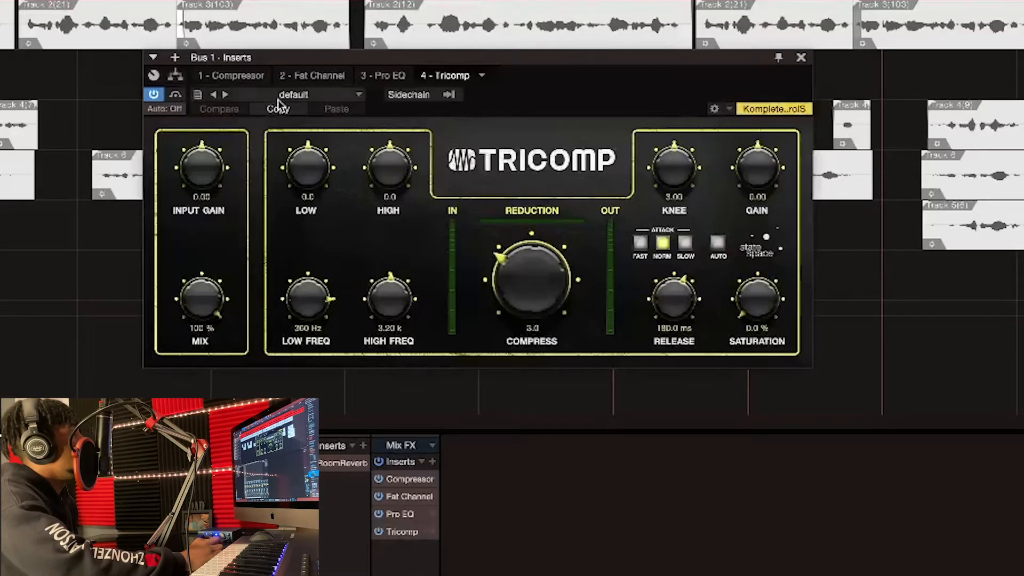
{"action": "left_click", "coordinate": [278, 98]}
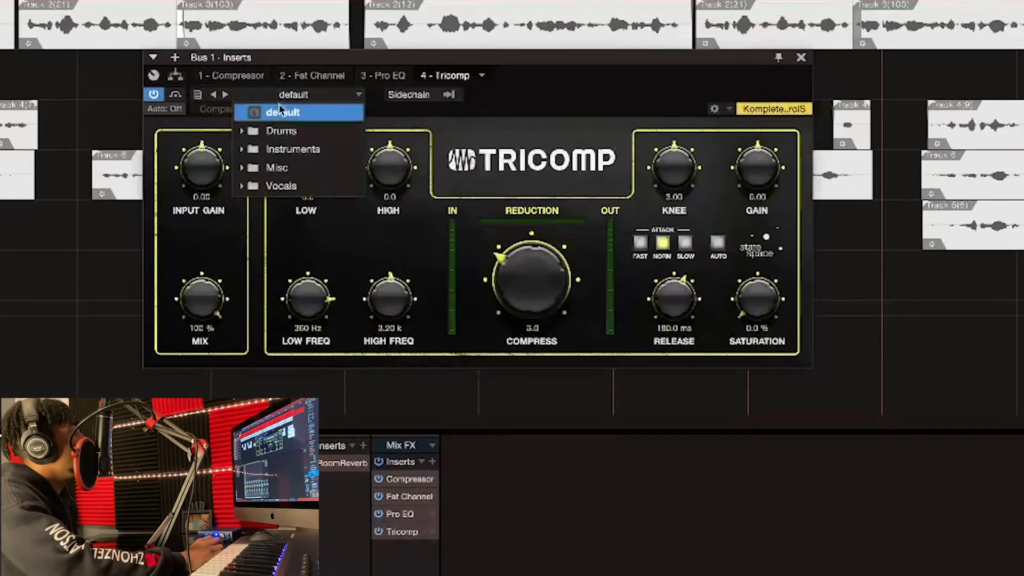
{"action": "left_click", "coordinate": [281, 186]}
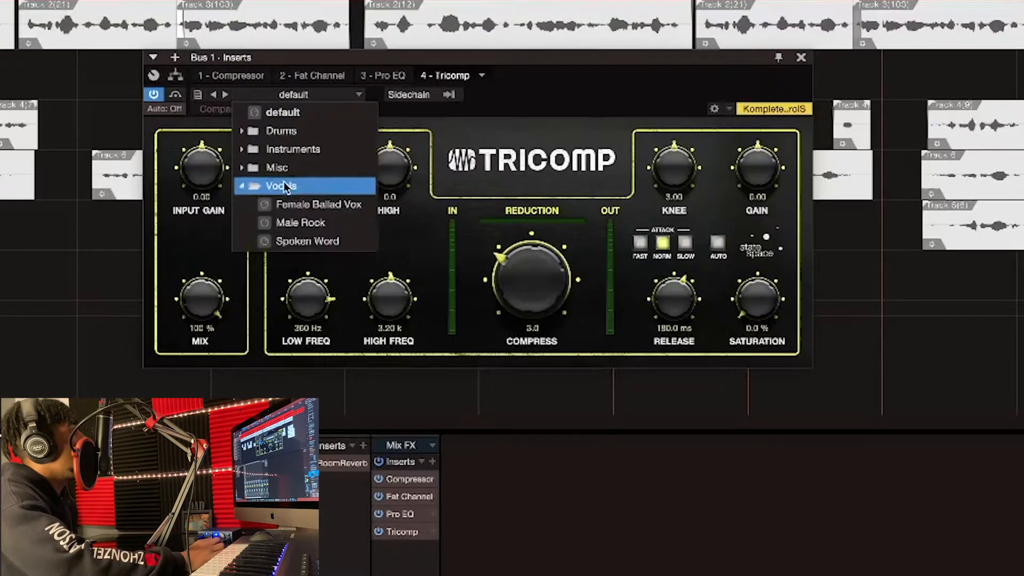
{"action": "left_click", "coordinate": [323, 242]}
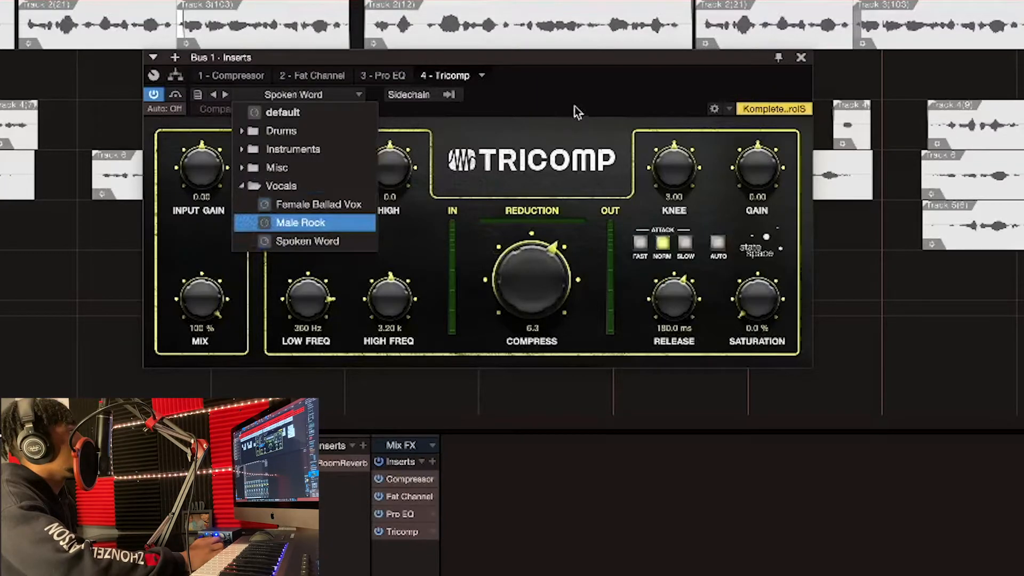
{"action": "left_click", "coordinate": [800, 57]}
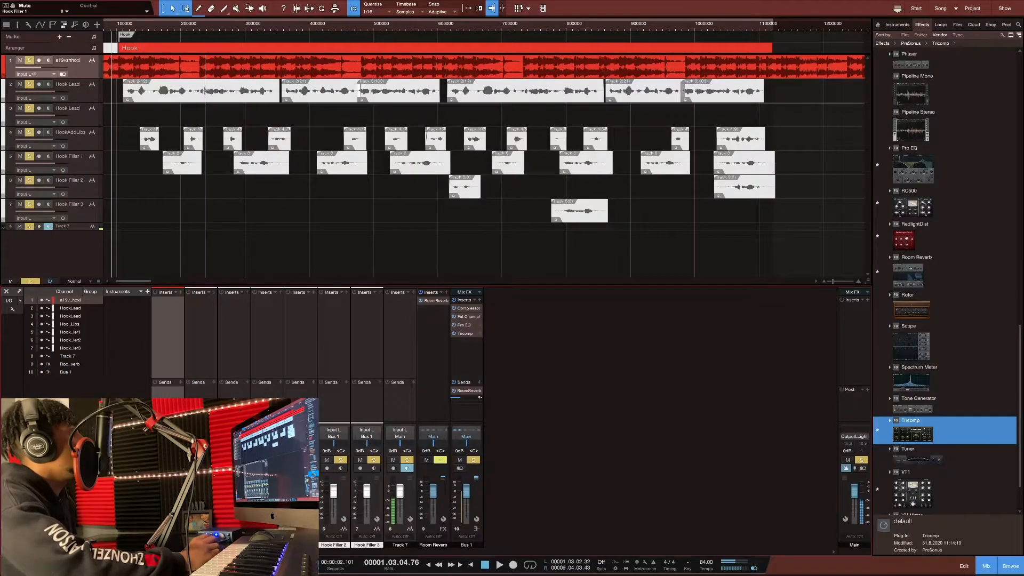
{"action": "key", "text": "space"}
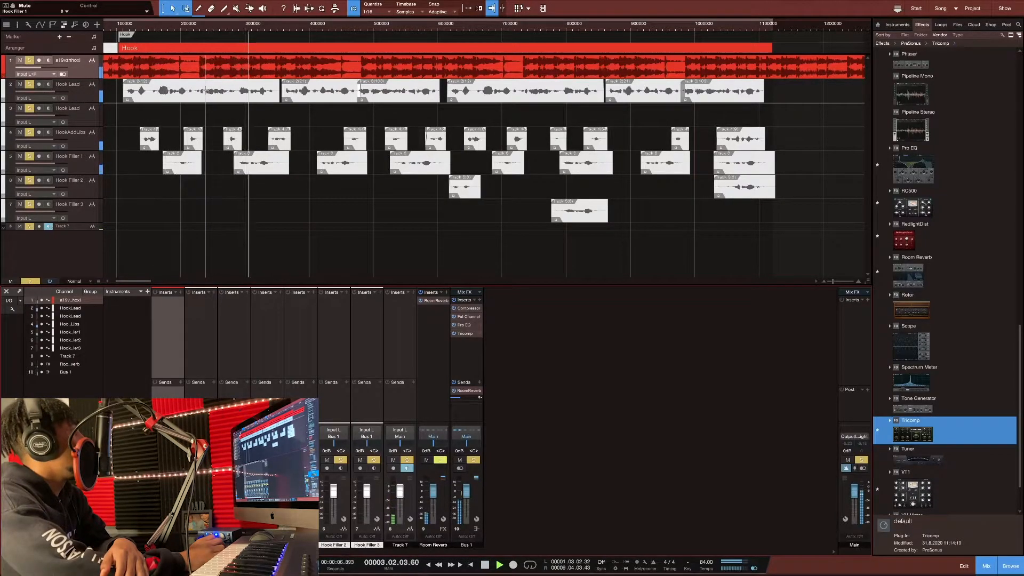
{"action": "key", "text": "space"}
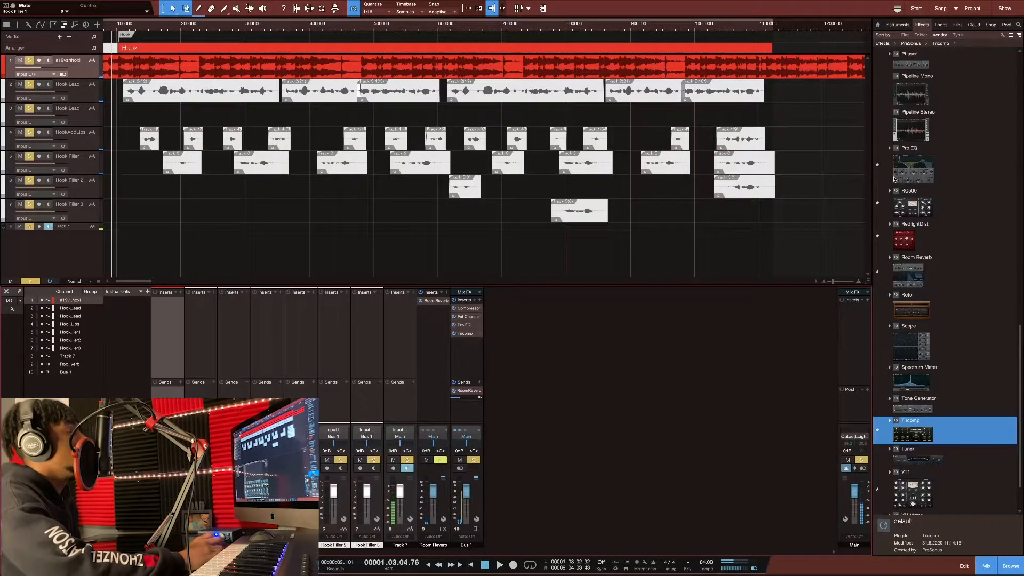
Find the Compressor effect, insert it on the first Hook Lead track and load its Vocal Comp preset
{"action": "scroll", "coordinate": [926, 195], "scroll_direction": "up", "scroll_amount": 10}
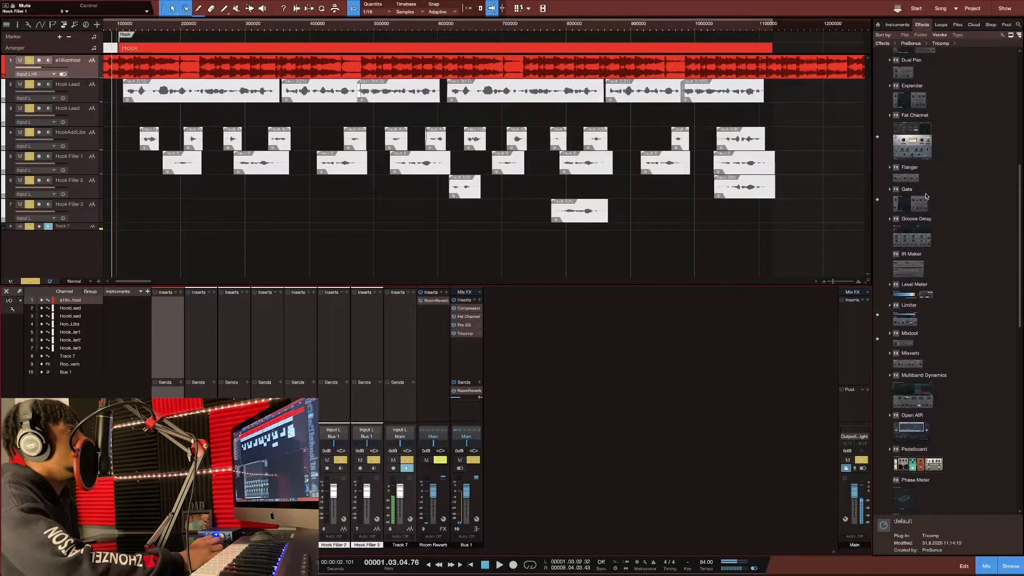
{"action": "scroll", "coordinate": [926, 196], "scroll_direction": "up", "scroll_amount": 8}
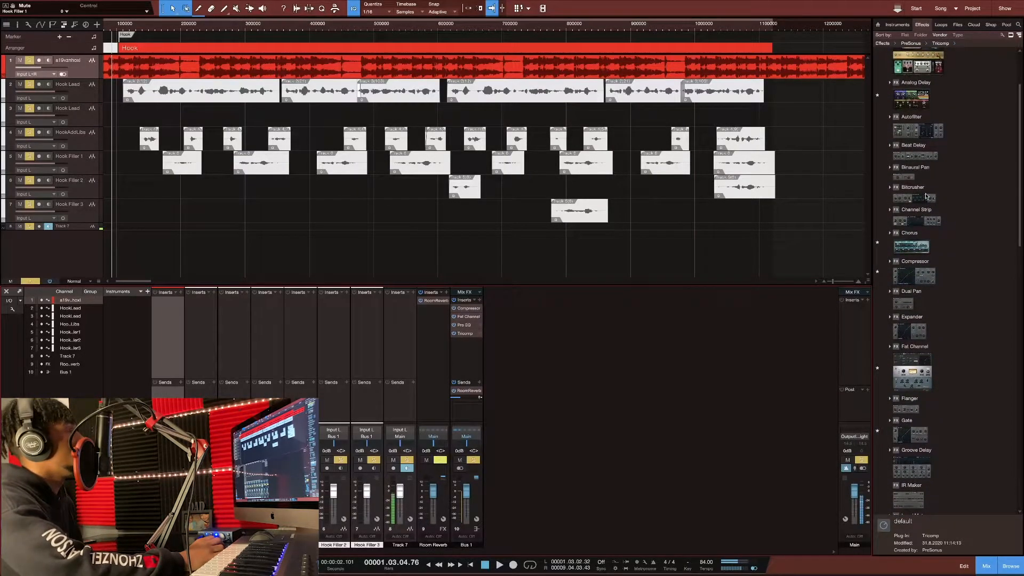
{"action": "scroll", "coordinate": [926, 196], "scroll_direction": "down", "scroll_amount": 5}
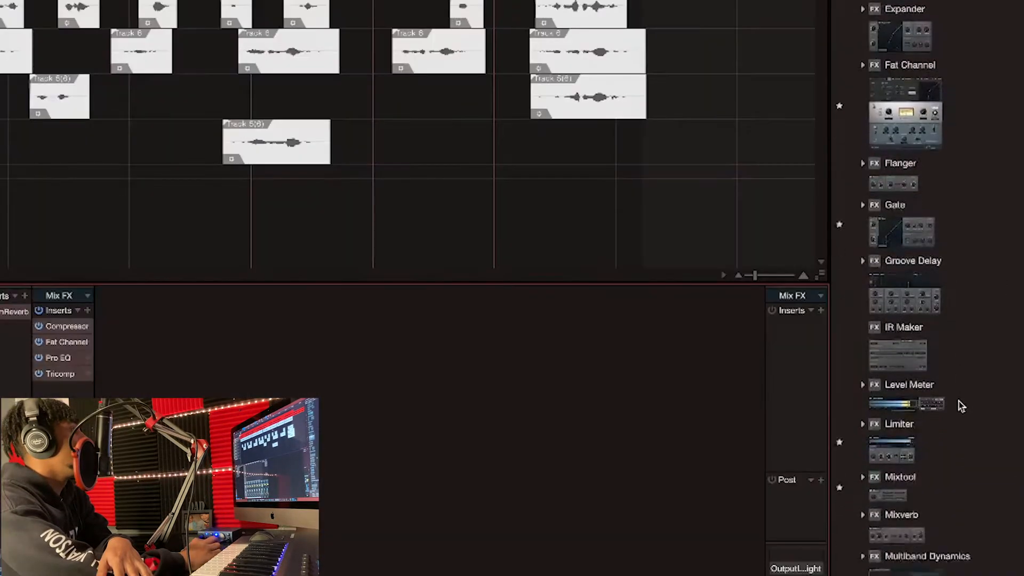
{"action": "scroll", "coordinate": [942, 350], "scroll_direction": "up", "scroll_amount": 8}
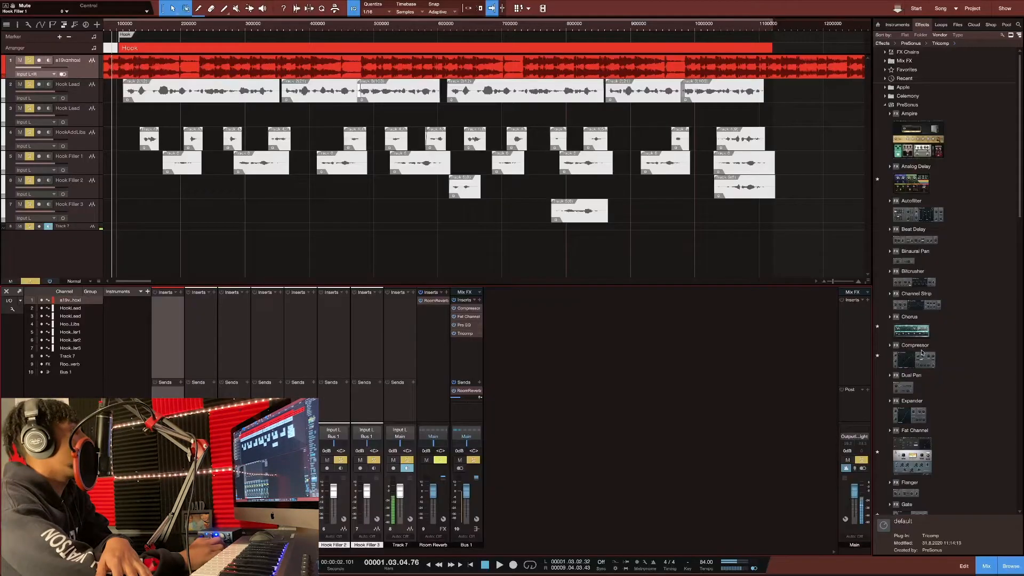
{"action": "left_click_drag", "start_coordinate": [915, 347], "coordinate": [199, 321]}
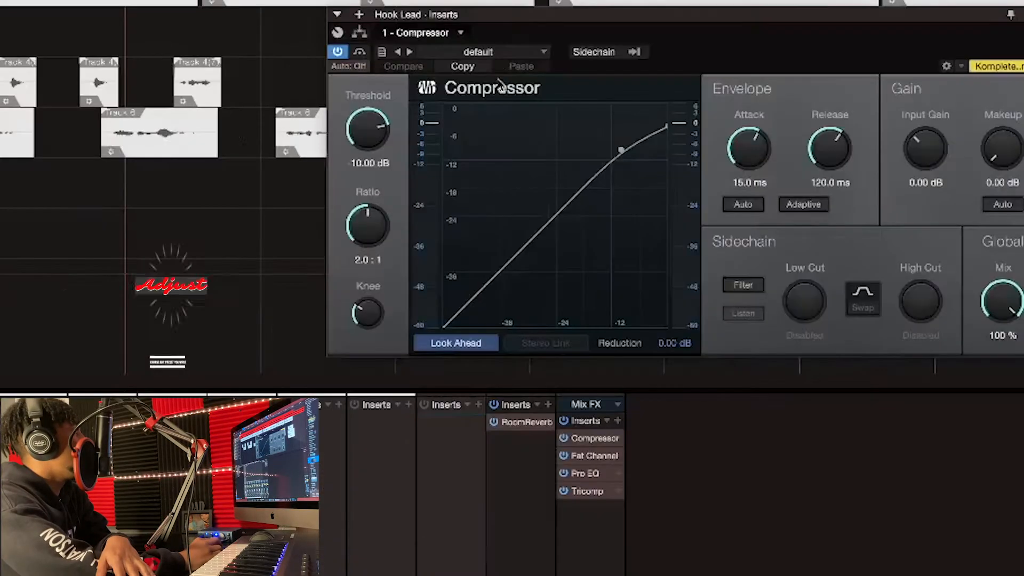
{"action": "left_click", "coordinate": [477, 52]}
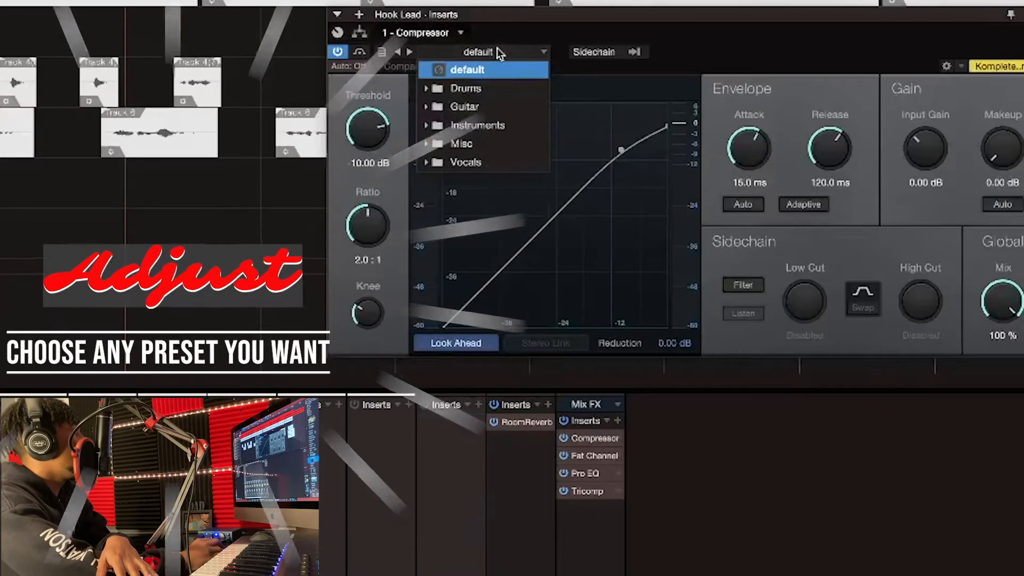
{"action": "left_click", "coordinate": [482, 164]}
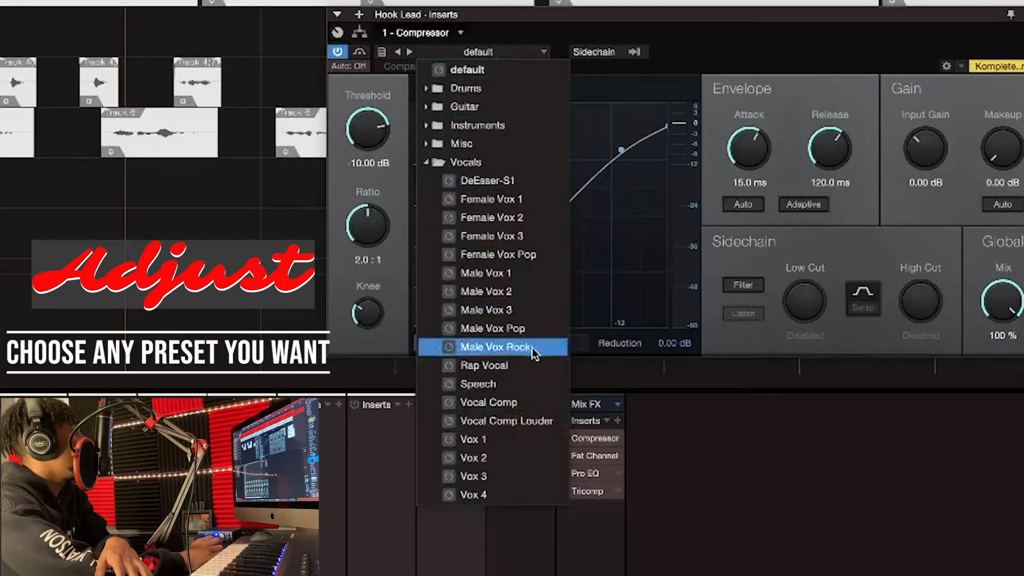
{"action": "left_click", "coordinate": [514, 406]}
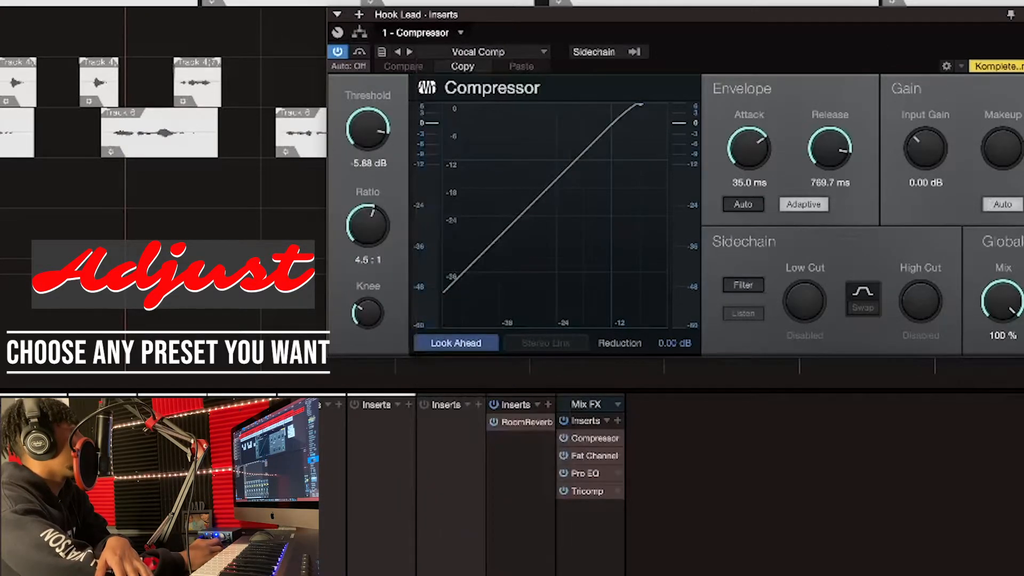
{"action": "left_click", "coordinate": [1021, 15]}
Add Pro EQ after the Compressor on the first Hook Lead track and load the Male Pop Vox preset
{"action": "scroll", "coordinate": [934, 365], "scroll_direction": "down", "scroll_amount": 5}
{"action": "scroll", "coordinate": [921, 433], "scroll_direction": "down", "scroll_amount": 15}
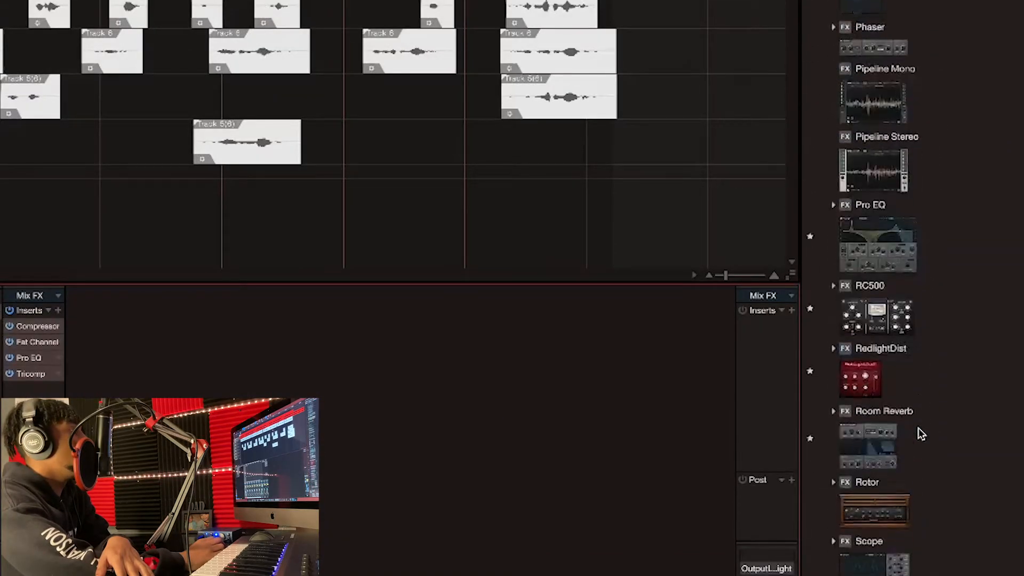
{"action": "scroll", "coordinate": [921, 433], "scroll_direction": "down", "scroll_amount": 3}
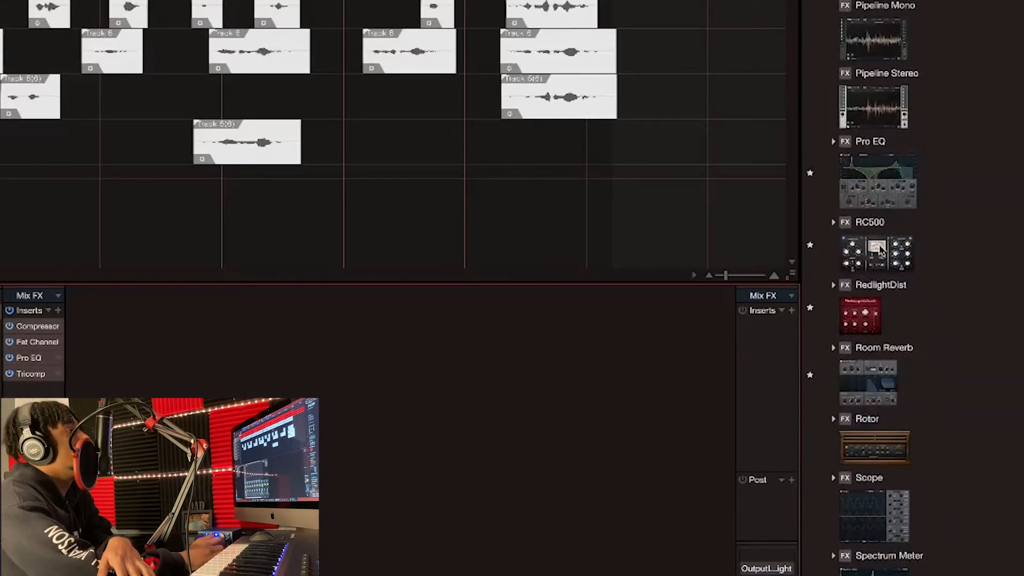
{"action": "left_click_drag", "start_coordinate": [902, 198], "coordinate": [153, 319]}
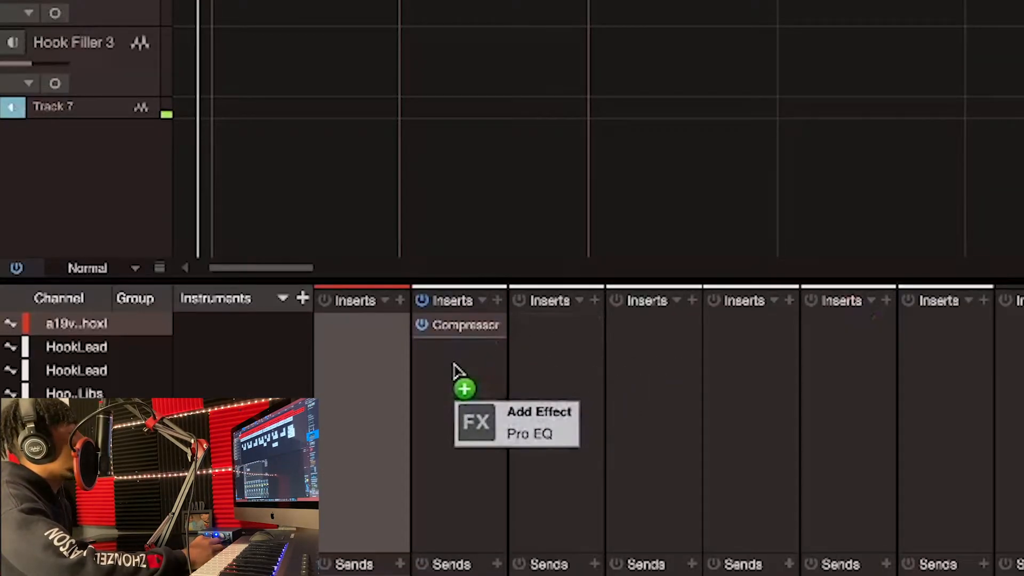
{"action": "left_click_drag", "start_coordinate": [453, 364], "coordinate": [453, 372]}
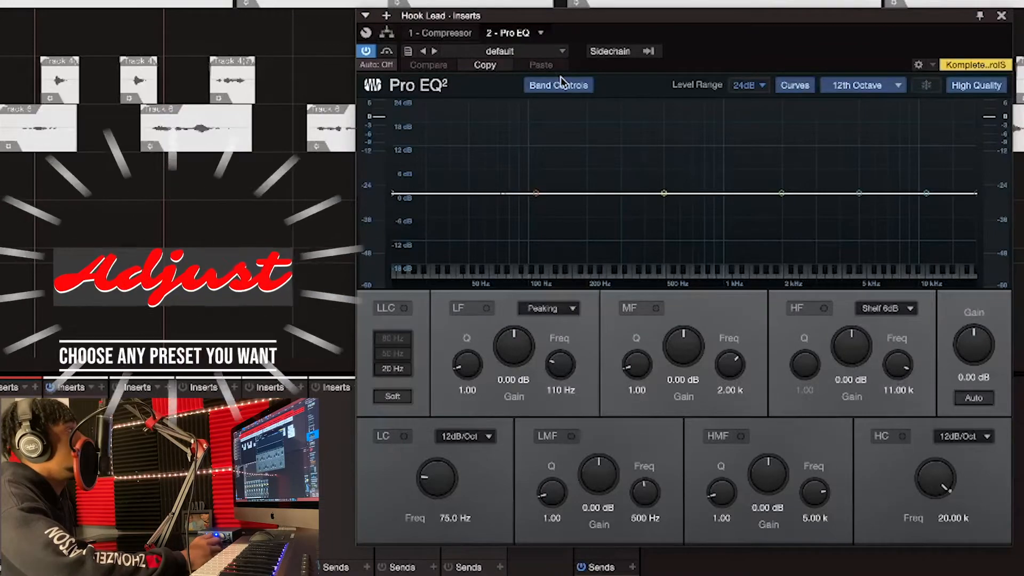
{"action": "left_click", "coordinate": [435, 124]}
{"action": "left_click", "coordinate": [489, 141]}
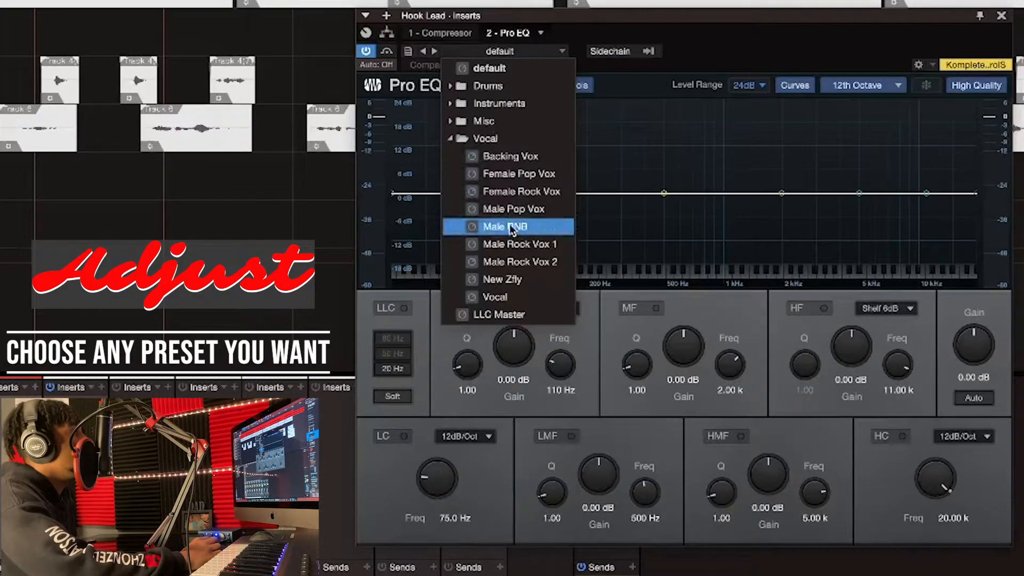
{"action": "left_click", "coordinate": [525, 210]}
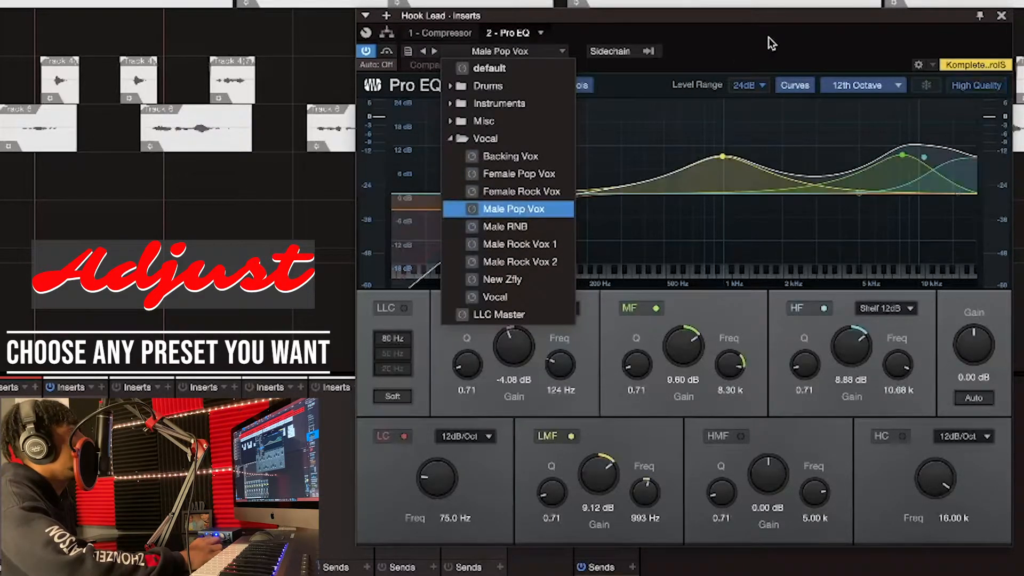
{"action": "left_click", "coordinate": [1000, 17]}
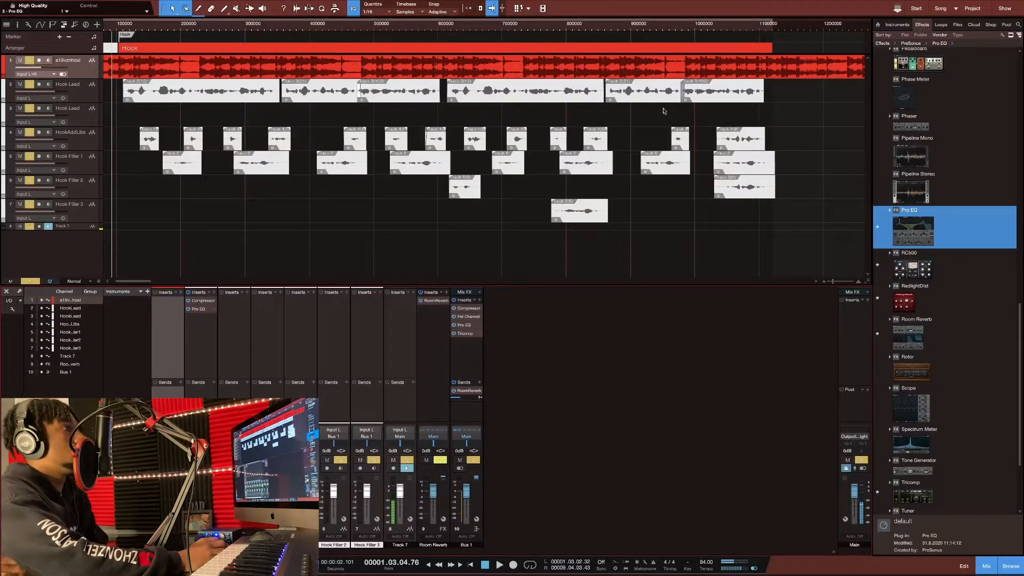
Play the hook and raise the Hook Add Libs volume to about +1.8 dB by ear
{"action": "key", "text": "space"}
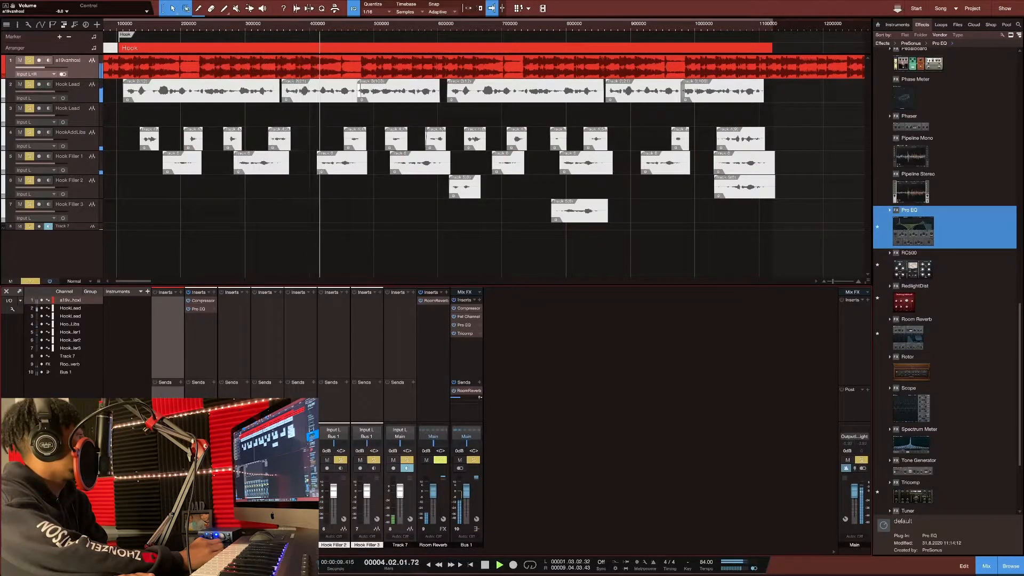
{"action": "key", "text": "space"}
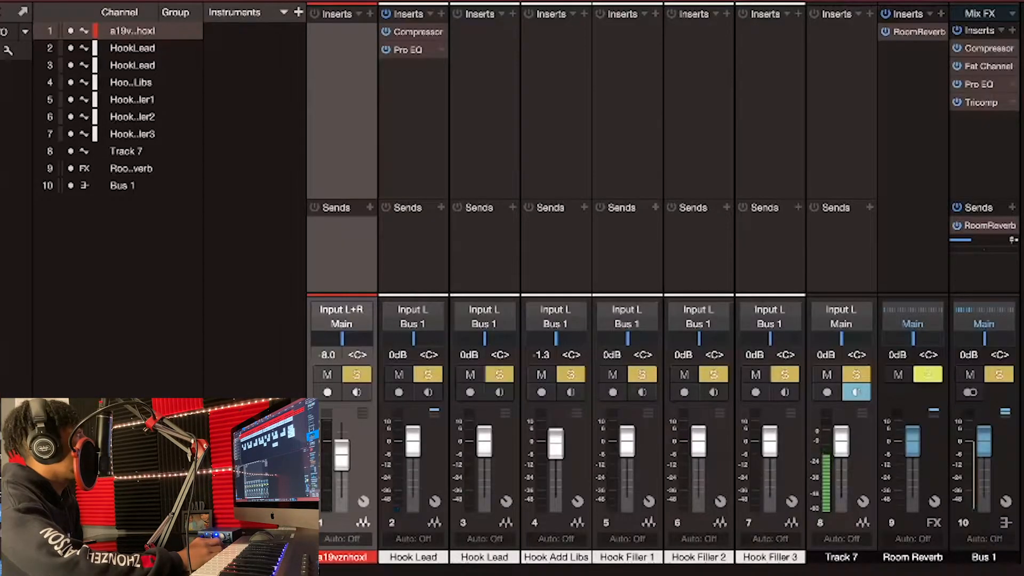
{"action": "left_click", "coordinate": [541, 393]}
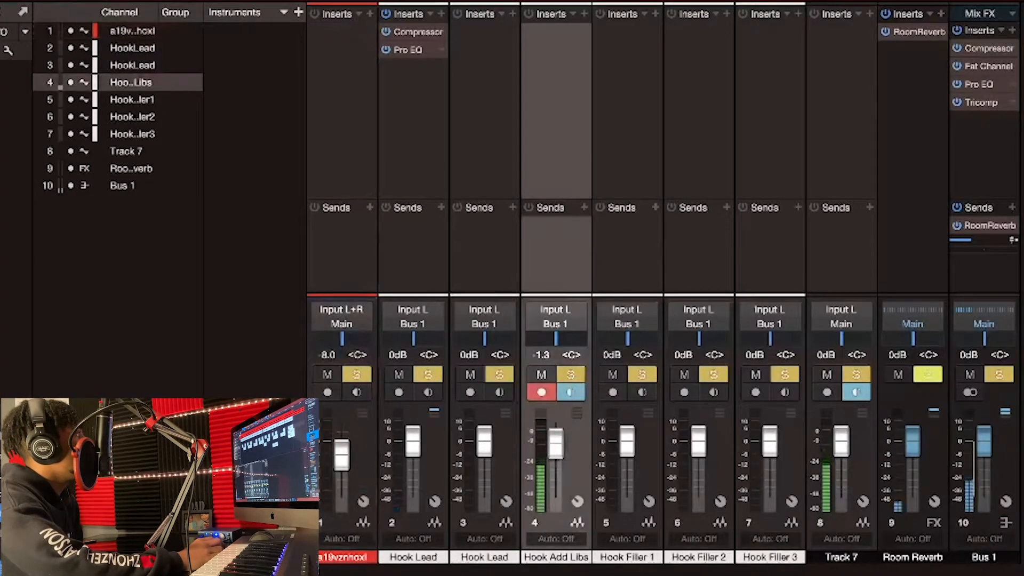
{"action": "left_click", "coordinate": [541, 392]}
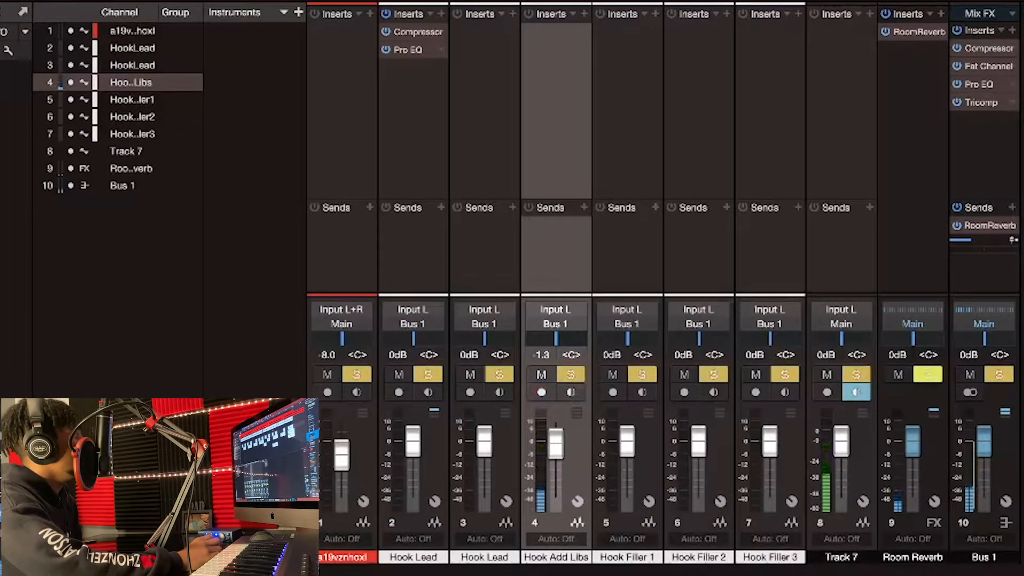
{"action": "left_click_drag", "start_coordinate": [552, 450], "coordinate": [552, 446]}
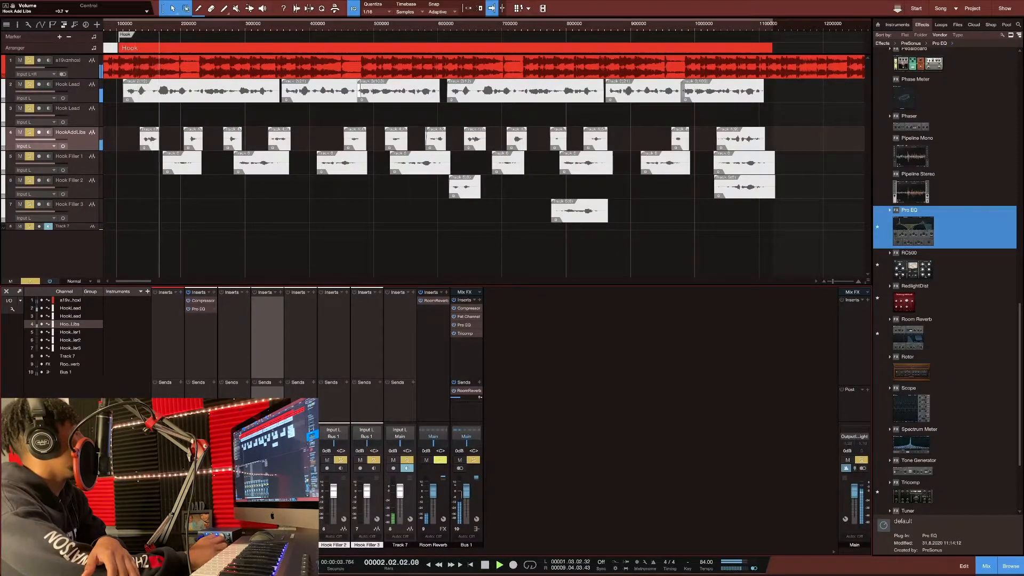
{"action": "key", "text": "space"}
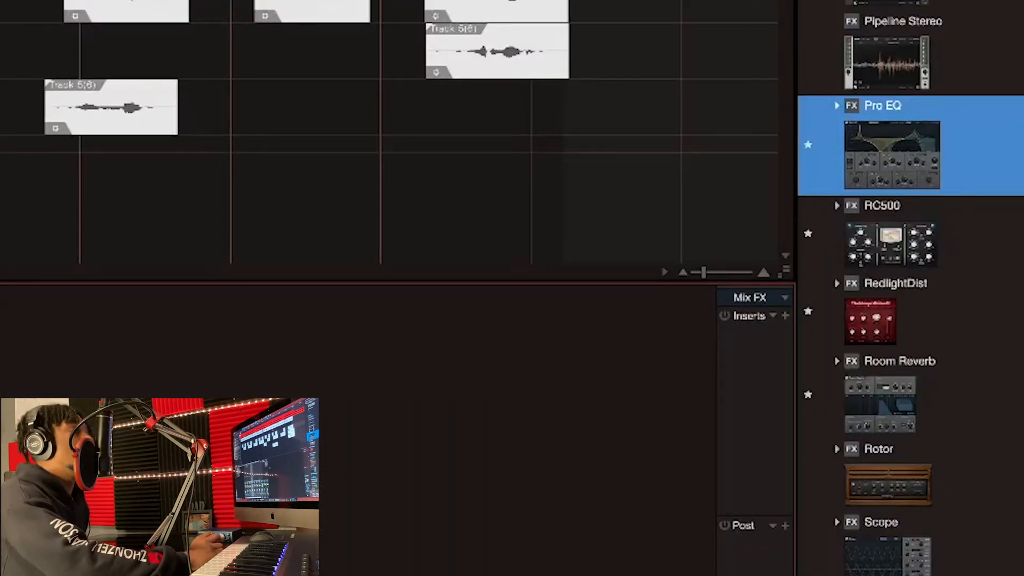
Insert Pro EQ on the Hook Add Libs track and load the Telephone preset from the Misc presets
{"action": "left_click_drag", "start_coordinate": [888, 165], "coordinate": [252, 258]}
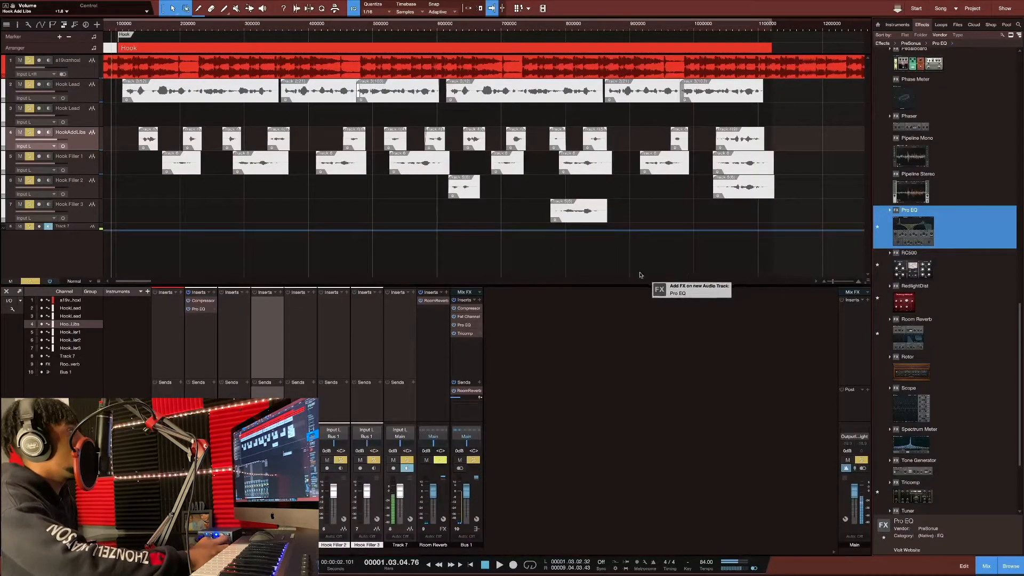
{"action": "left_click_drag", "start_coordinate": [639, 274], "coordinate": [265, 318]}
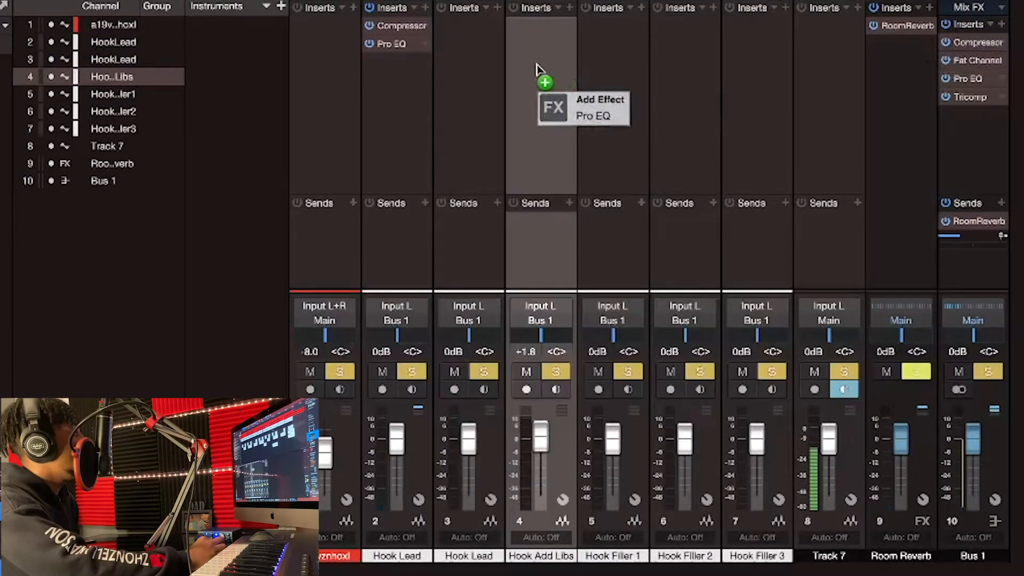
{"action": "left_click_drag", "start_coordinate": [537, 68], "coordinate": [539, 68]}
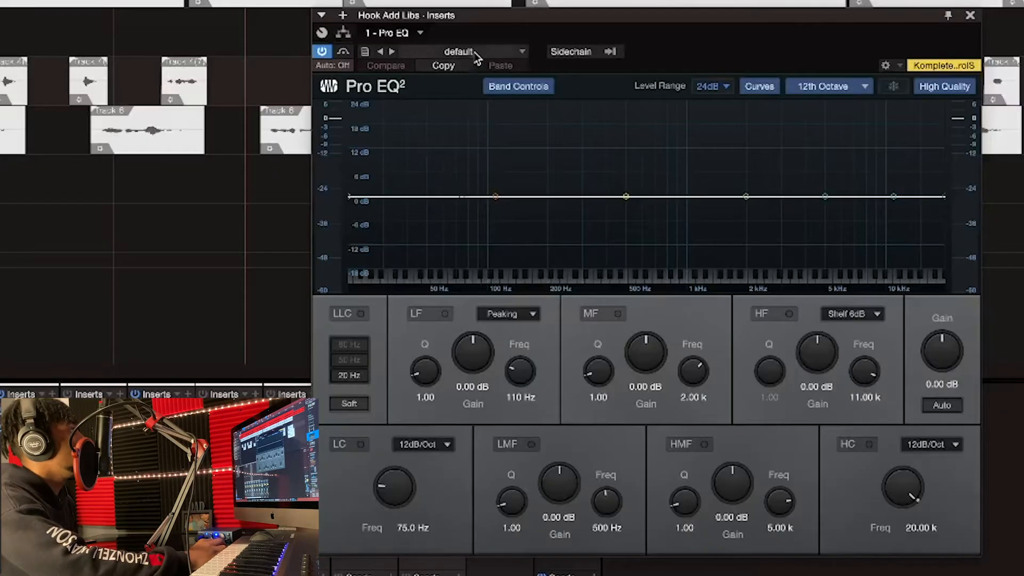
{"action": "left_click", "coordinate": [422, 124]}
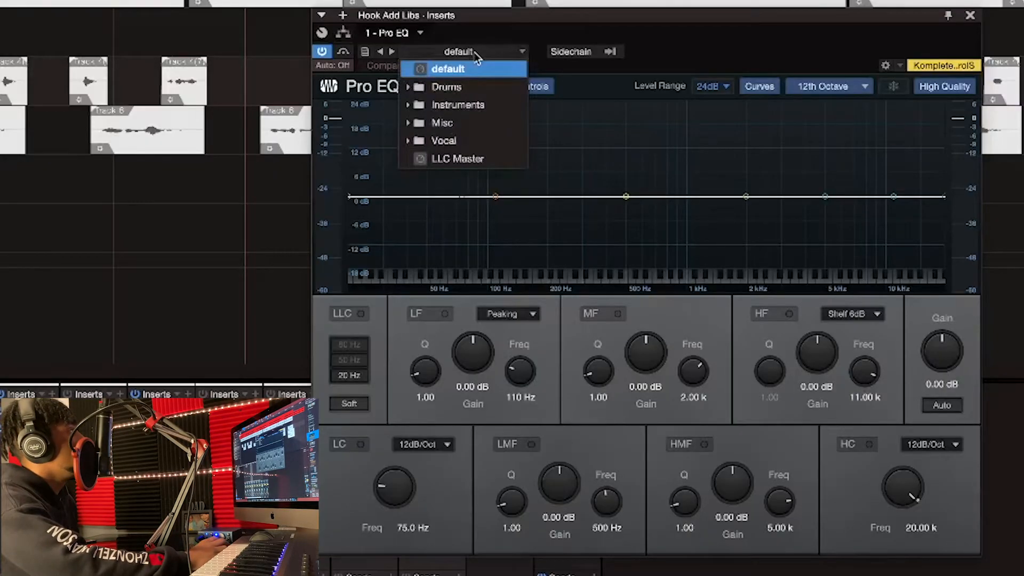
{"action": "left_click", "coordinate": [462, 123]}
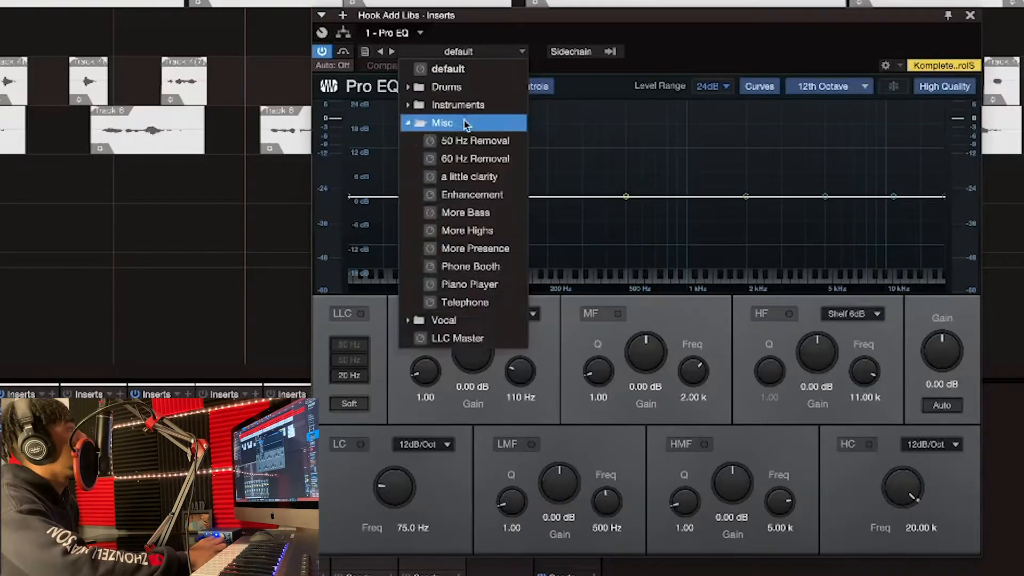
{"action": "left_click", "coordinate": [486, 303]}
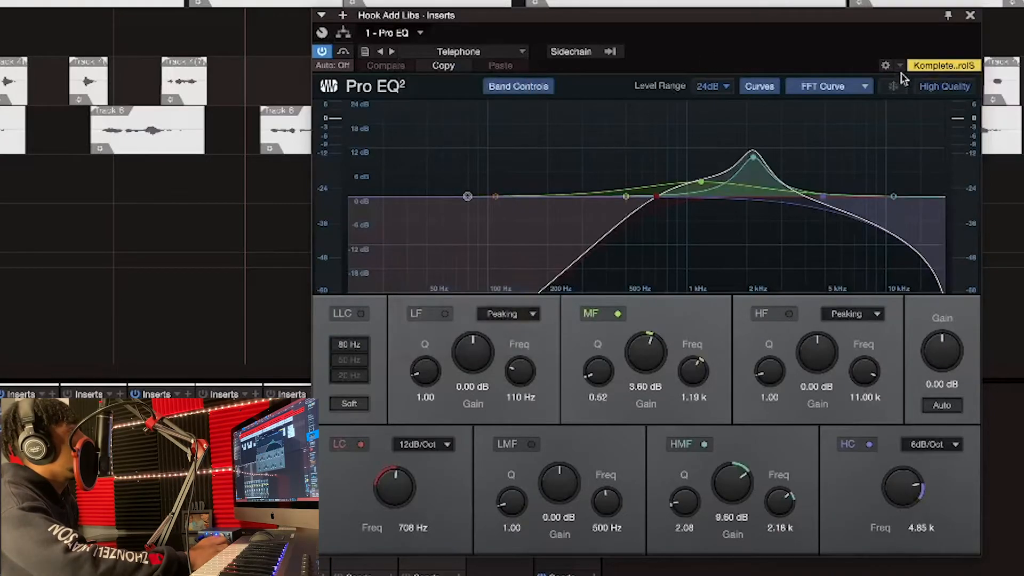
Enable High Quality mode in the Hook Add Libs Pro EQ and play back the hook to check the sound
{"action": "left_click", "coordinate": [941, 87]}
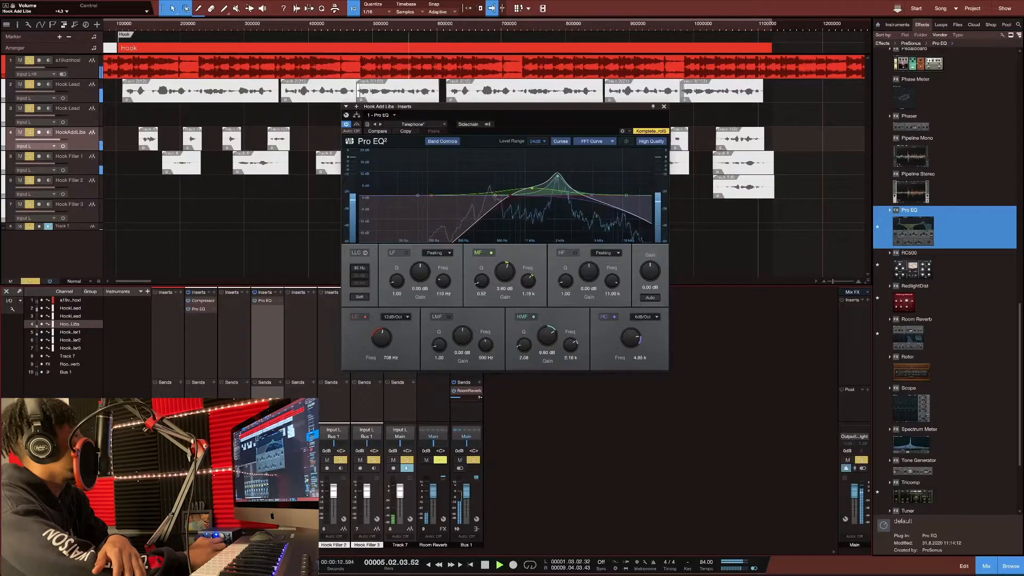
{"action": "key", "text": "space"}
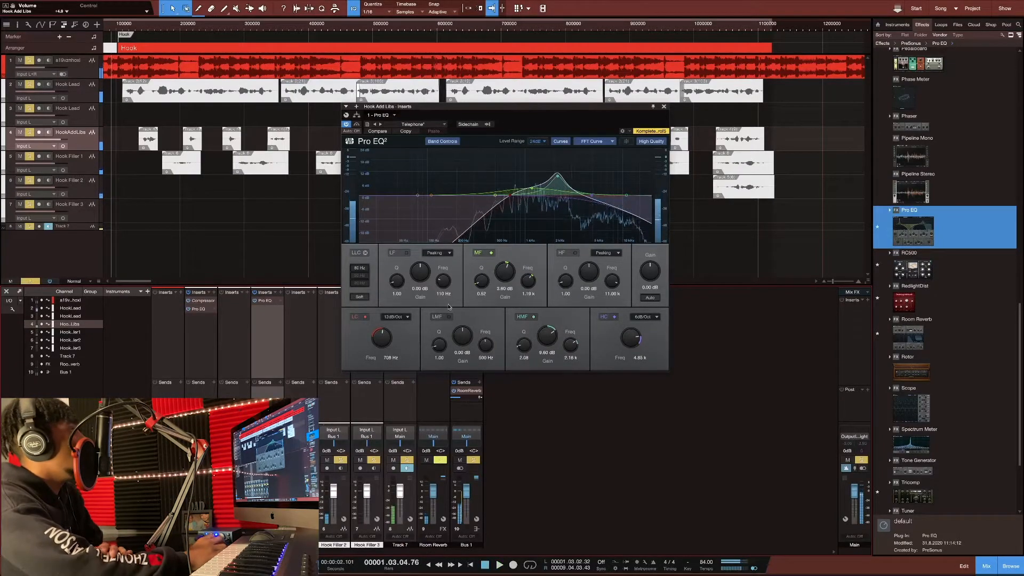
{"action": "left_click", "coordinate": [664, 108]}
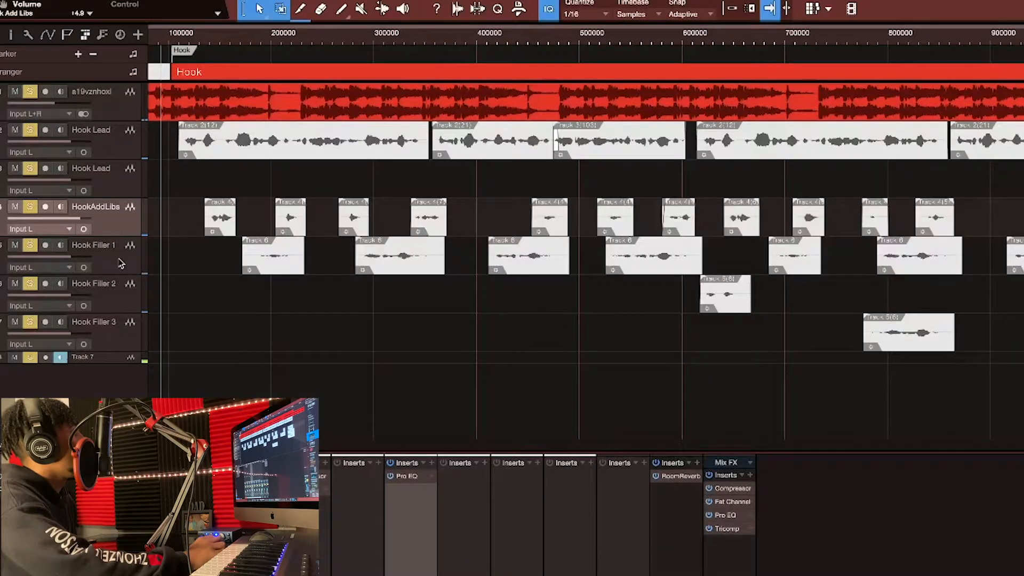
Audition the Hook Filler 1 clips in solo with the Listen tool and set the track's volume to about -2.3 dB
{"action": "left_click", "coordinate": [85, 167]}
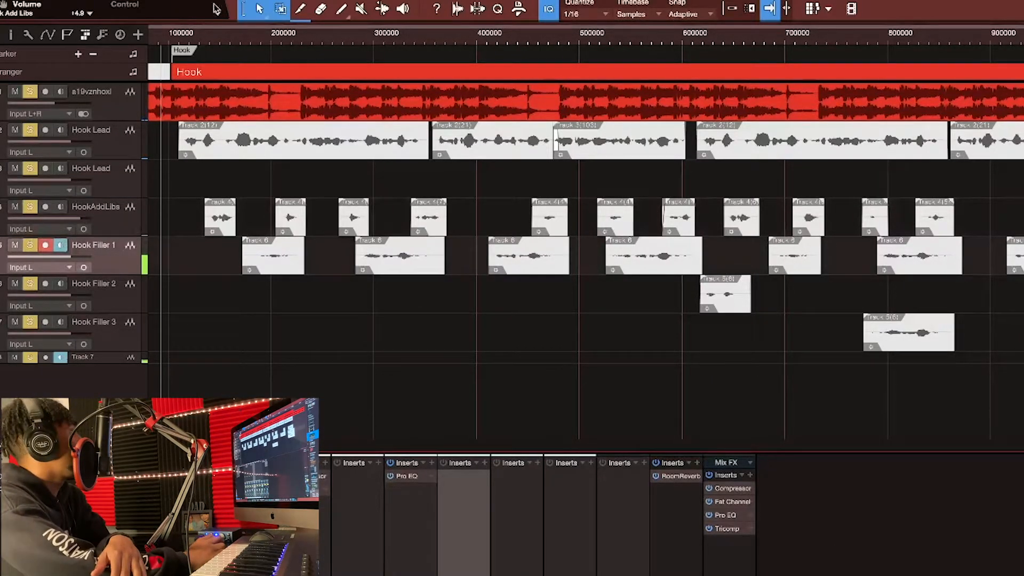
{"action": "left_click", "coordinate": [403, 11]}
{"action": "left_click", "coordinate": [252, 260]}
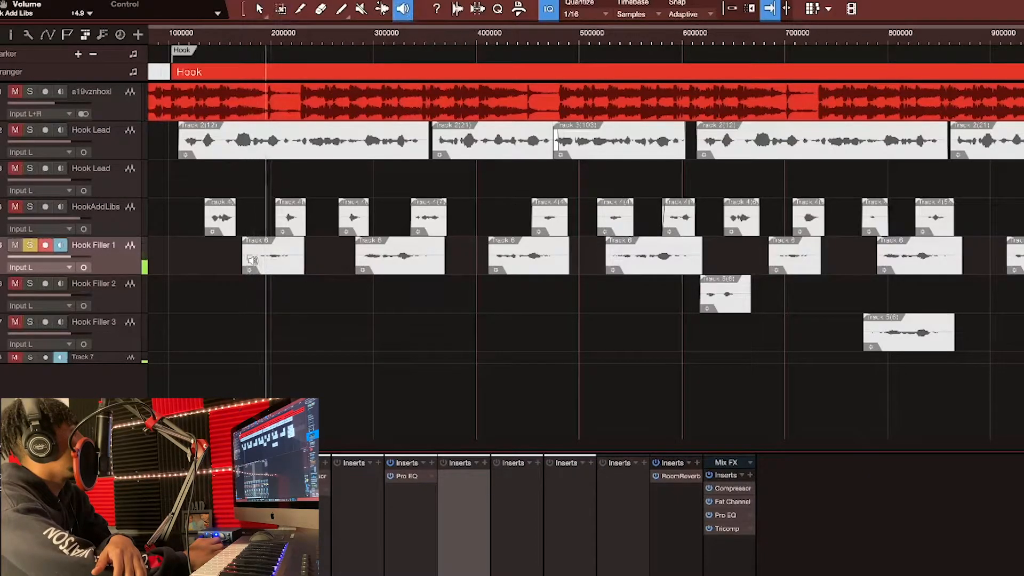
{"action": "left_click", "coordinate": [363, 272]}
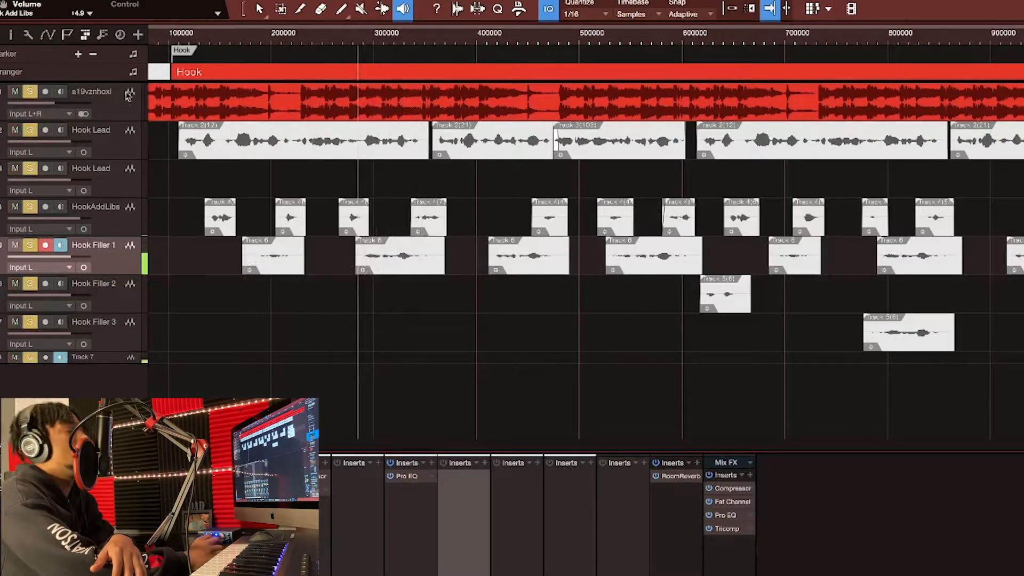
{"action": "left_click", "coordinate": [181, 37]}
{"action": "left_click", "coordinate": [46, 246]}
{"action": "left_click_drag", "start_coordinate": [531, 422], "coordinate": [527, 430]}
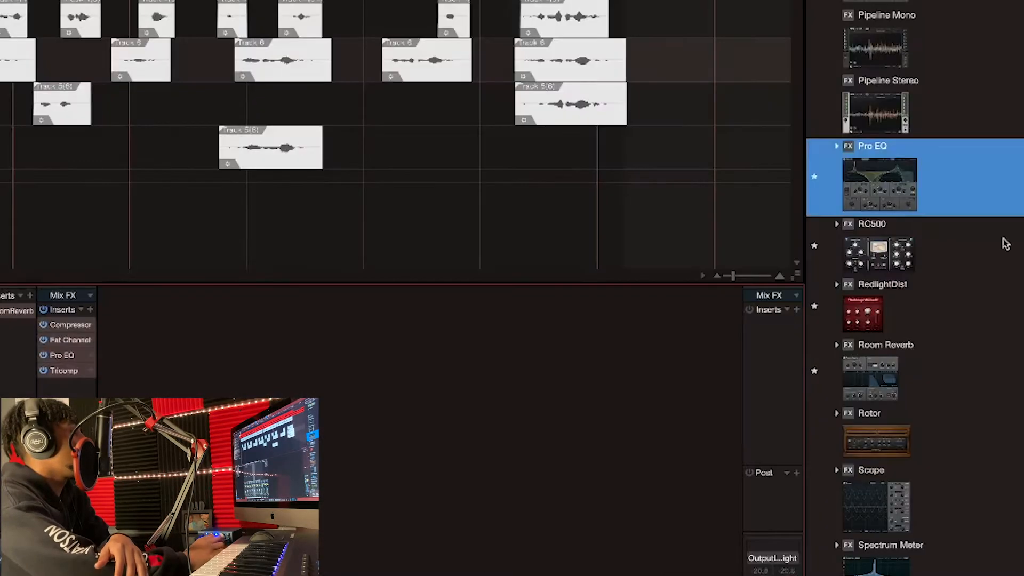
Insert the Chorus effect on the Hook Filler 1 track and load its Backing Vocals preset
{"action": "scroll", "coordinate": [1001, 240], "scroll_direction": "up", "scroll_amount": 10}
{"action": "scroll", "coordinate": [1000, 232], "scroll_direction": "up", "scroll_amount": 10}
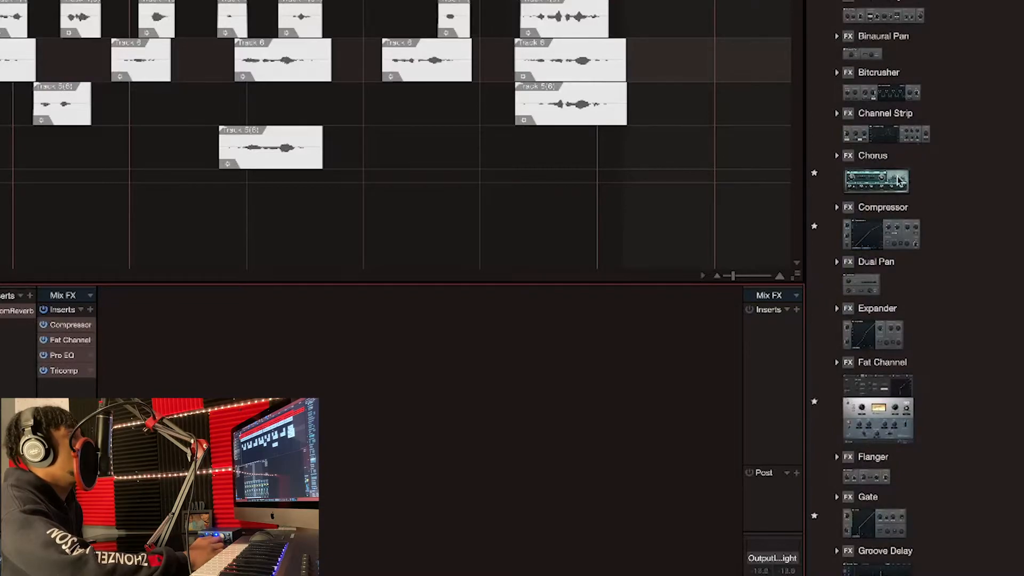
{"action": "left_click_drag", "start_coordinate": [895, 181], "coordinate": [7, 288]}
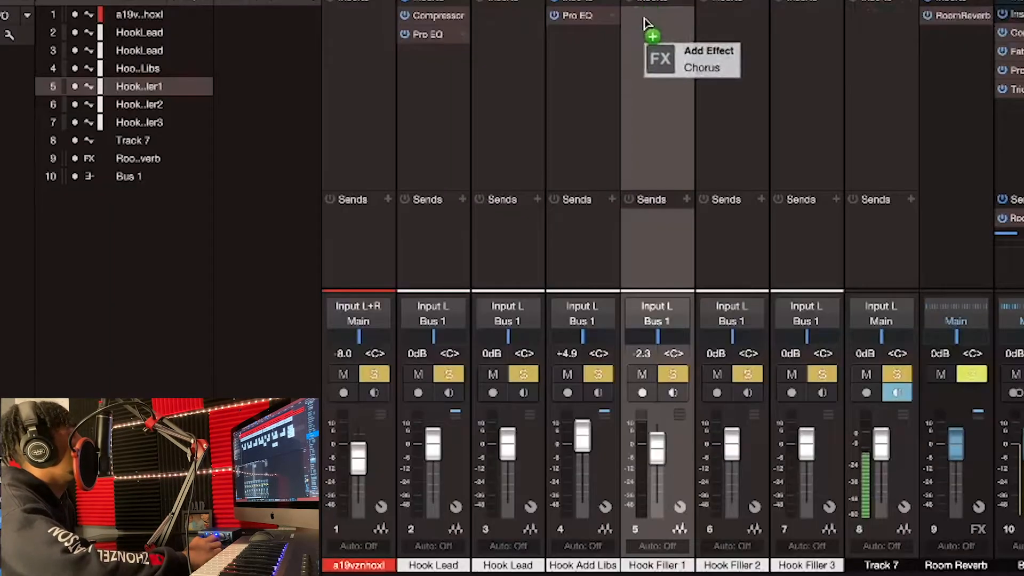
{"action": "left_click_drag", "start_coordinate": [642, 18], "coordinate": [648, 40]}
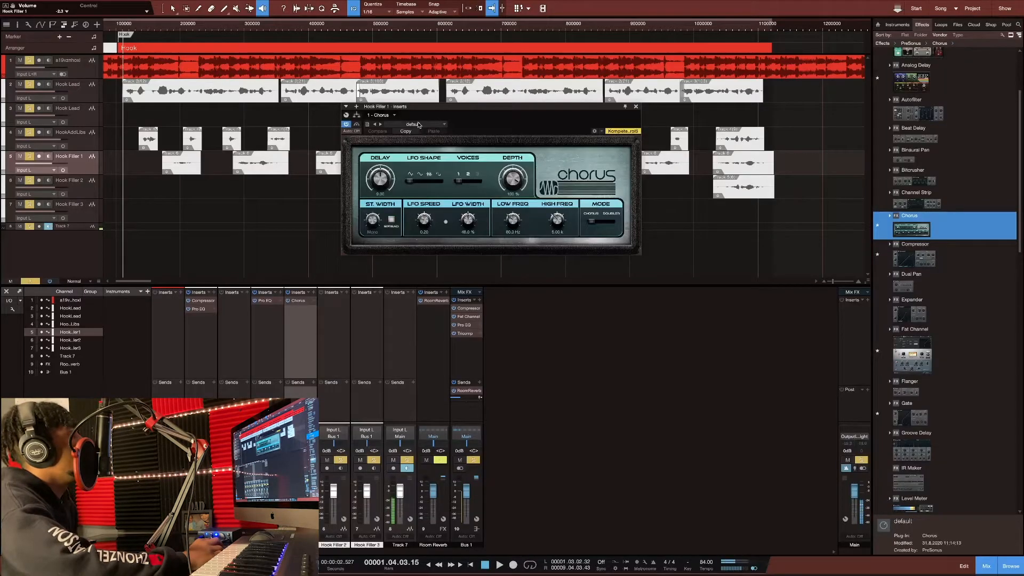
{"action": "left_click", "coordinate": [418, 125]}
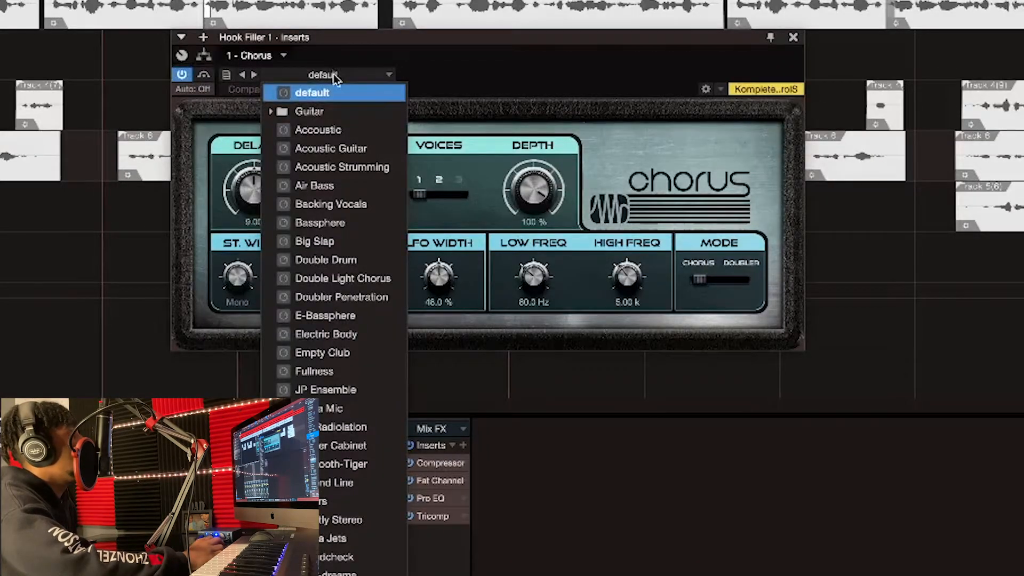
{"action": "left_click", "coordinate": [337, 208]}
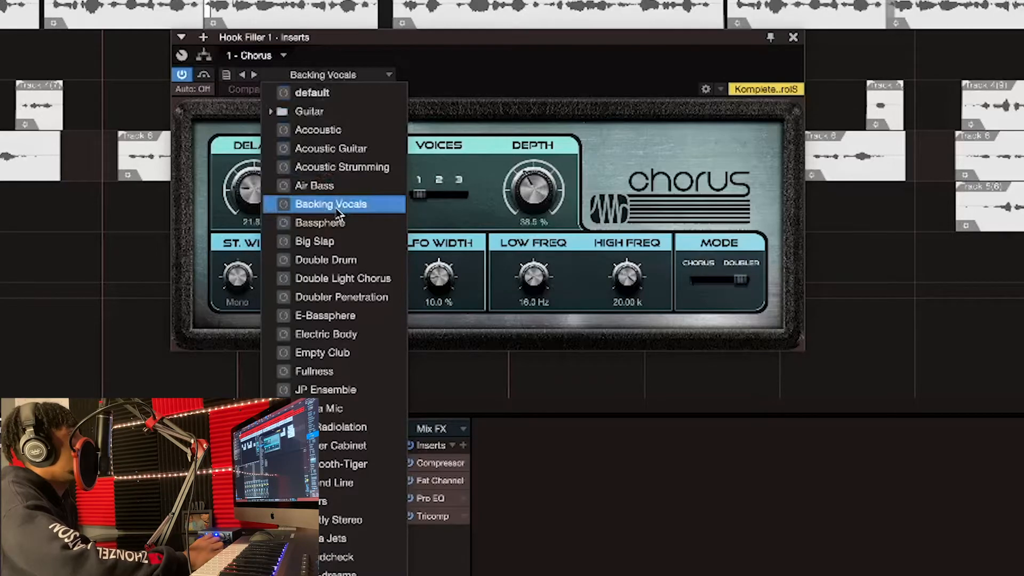
{"action": "left_click", "coordinate": [462, 90]}
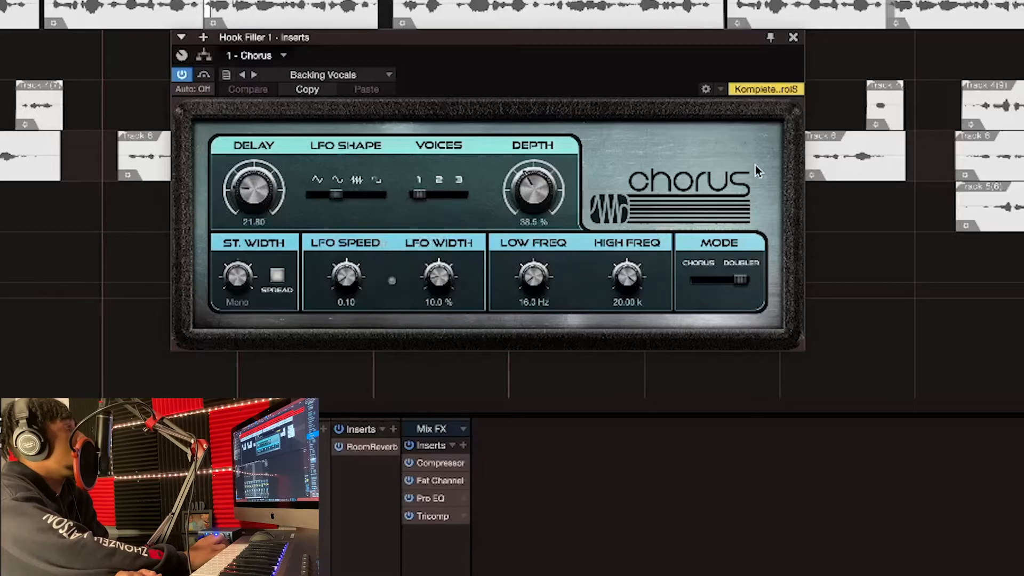
Play the hook with the chorus active and raise the Hook Filler 1 volume to about -0.3 dB by ear
{"action": "left_click", "coordinate": [792, 38]}
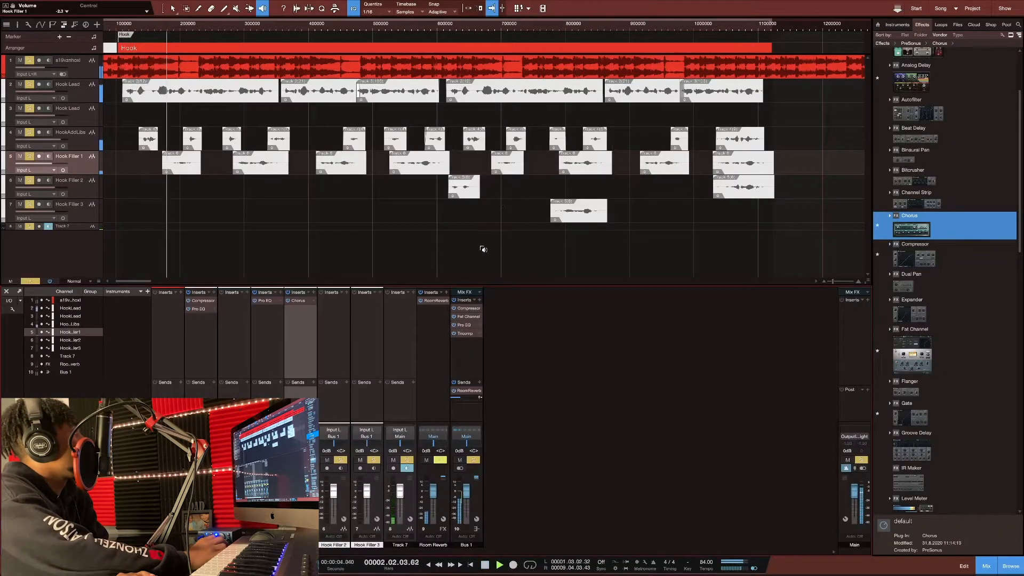
{"action": "key", "text": "space"}
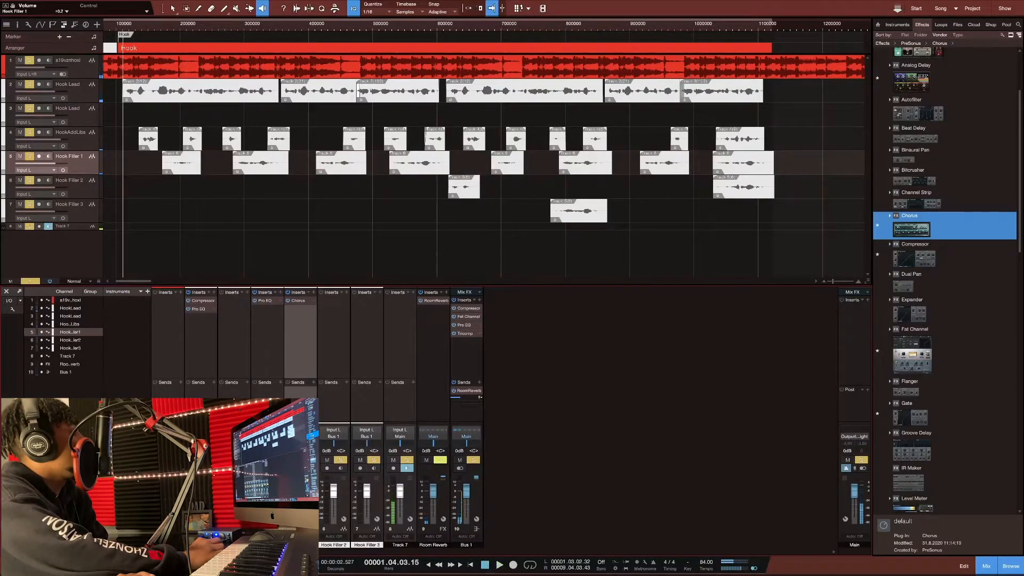
{"action": "key", "text": "space"}
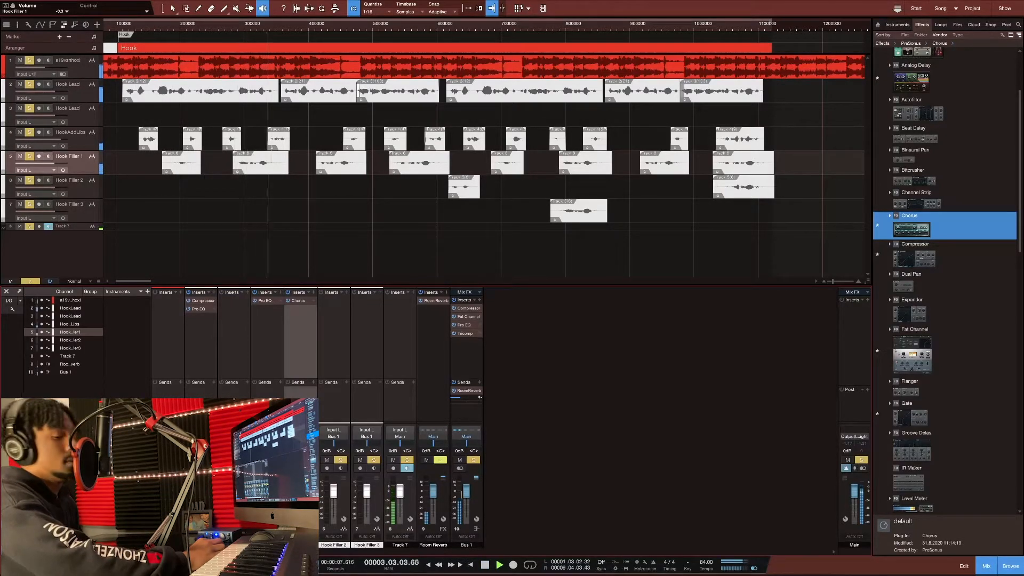
{"action": "key", "text": "space"}
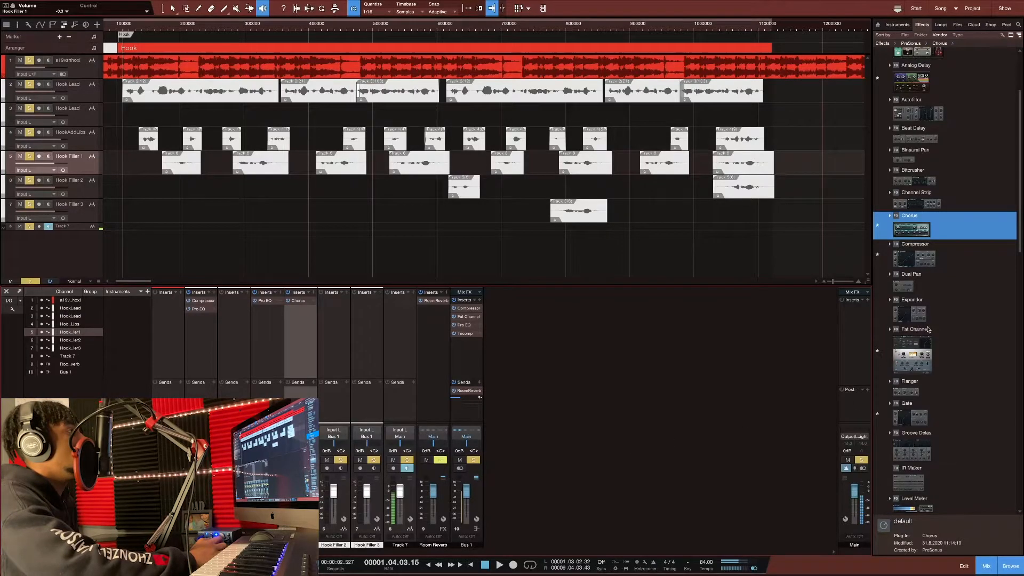
Open the audio setup preferences and review the available device block sizes without changing the selection
{"action": "scroll", "coordinate": [928, 328], "scroll_direction": "up", "scroll_amount": 4}
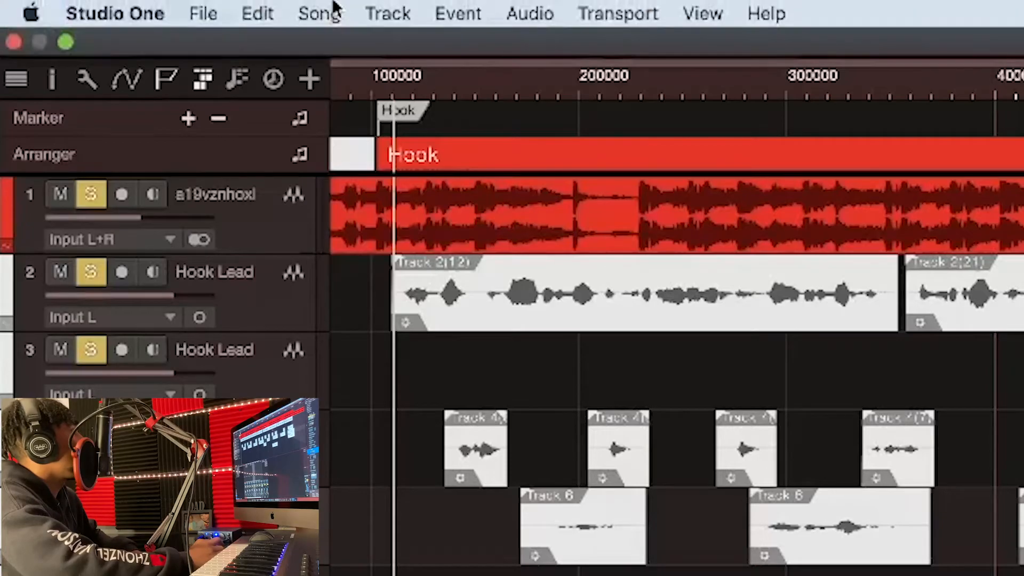
{"action": "left_click", "coordinate": [328, 11]}
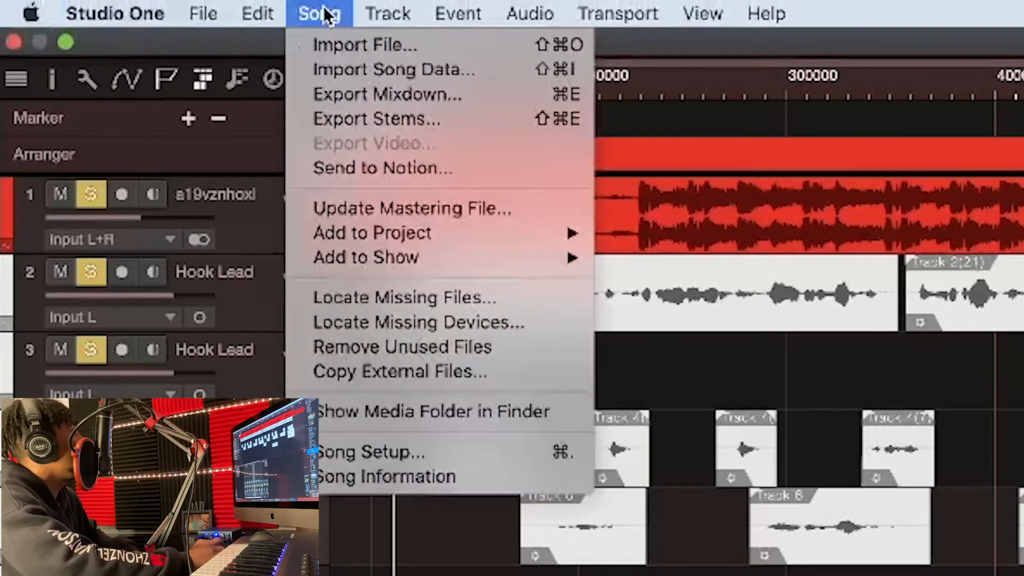
{"action": "mouse_move", "coordinate": [173, 14]}
{"action": "left_click", "coordinate": [119, 82]}
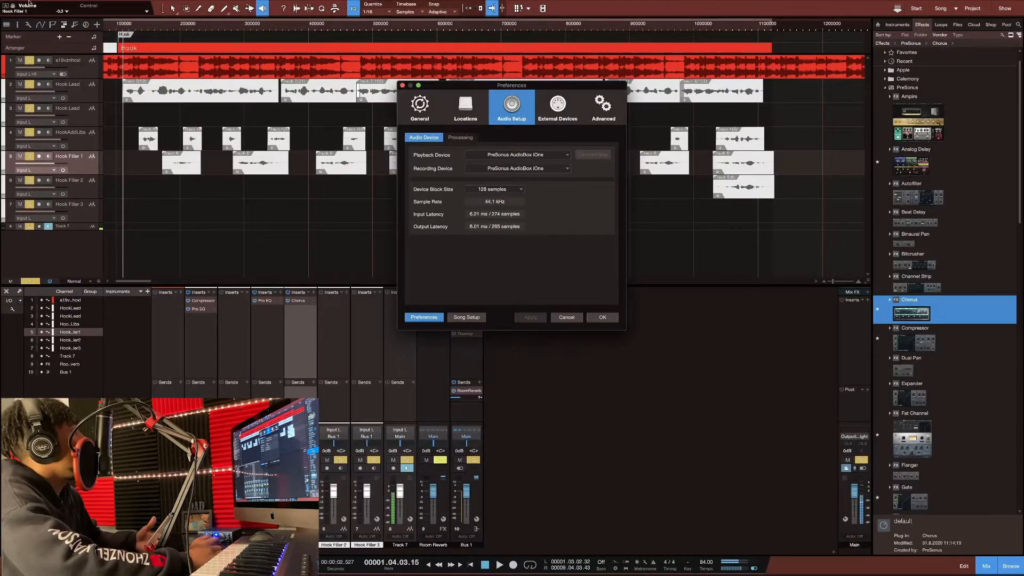
{"action": "left_click", "coordinate": [35, 5]}
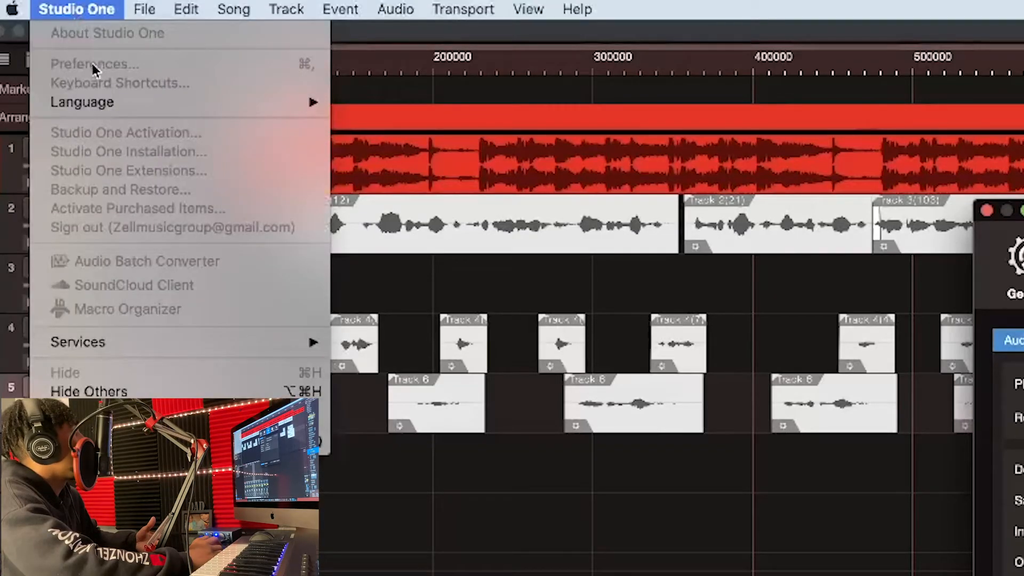
{"action": "left_click", "coordinate": [651, 70]}
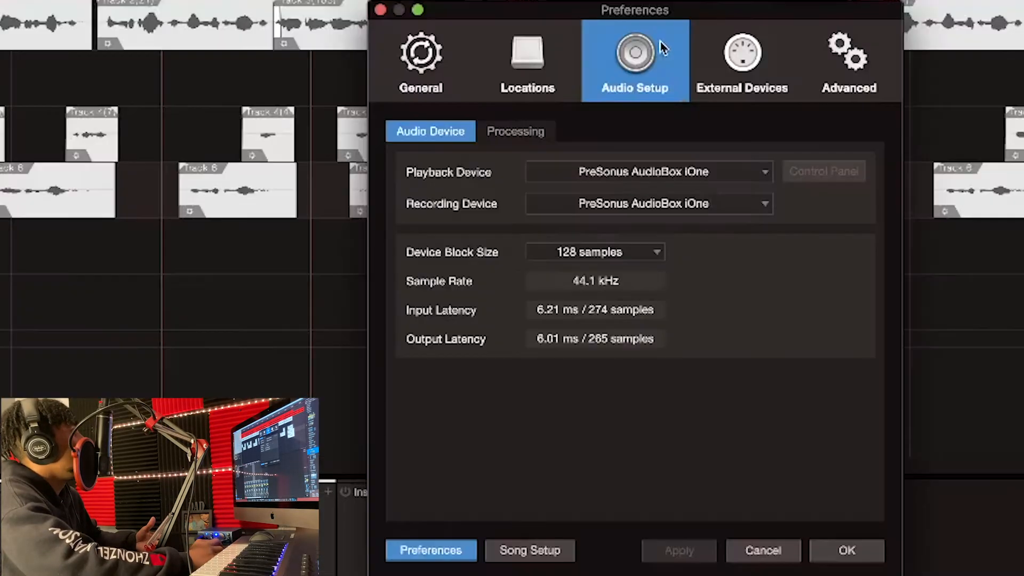
{"action": "left_click", "coordinate": [620, 256]}
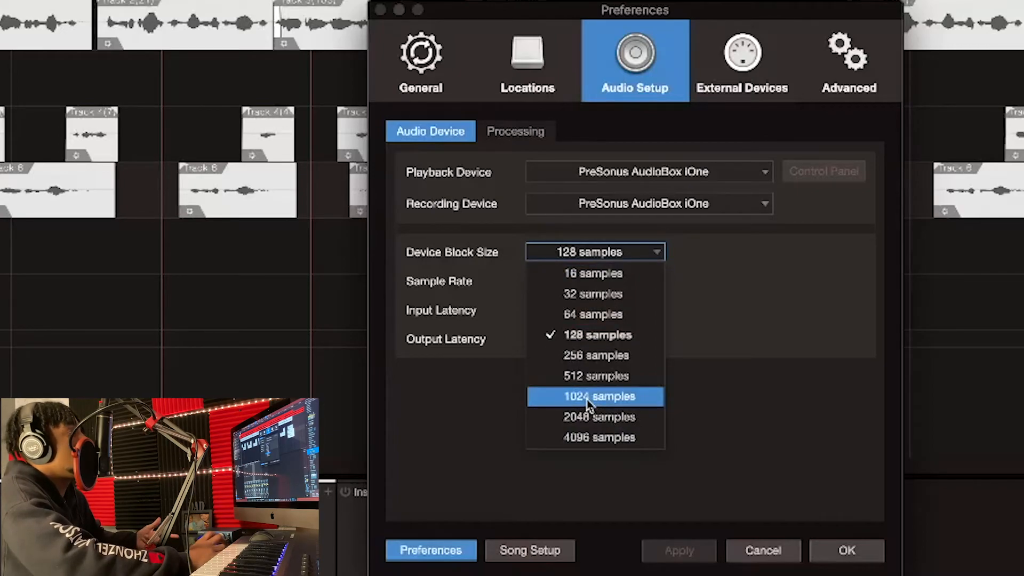
{"action": "left_click", "coordinate": [779, 370]}
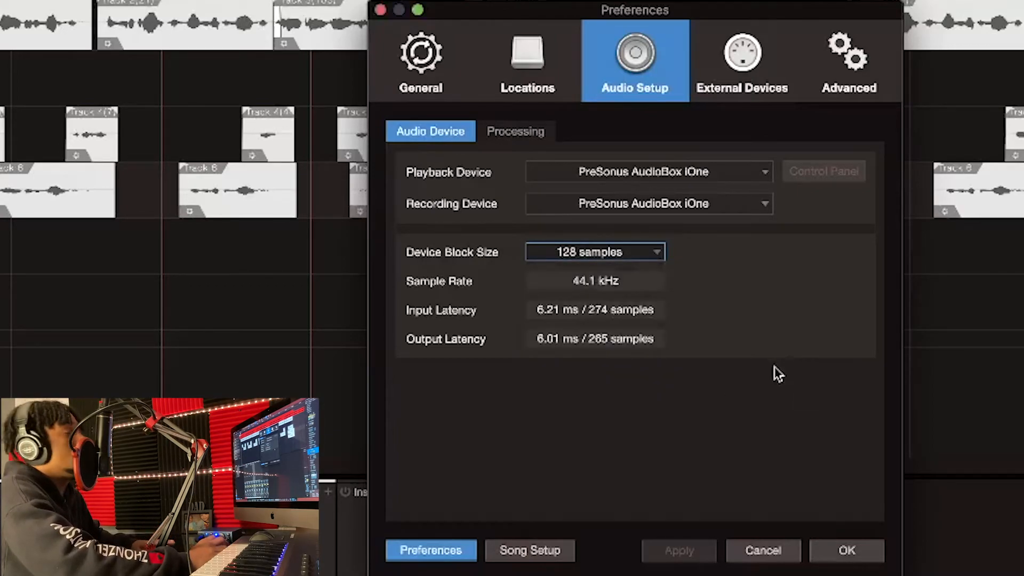
Review the audio processing preferences, including the Dropout Protection levels and process precision, and close the preferences
{"action": "left_click", "coordinate": [521, 135]}
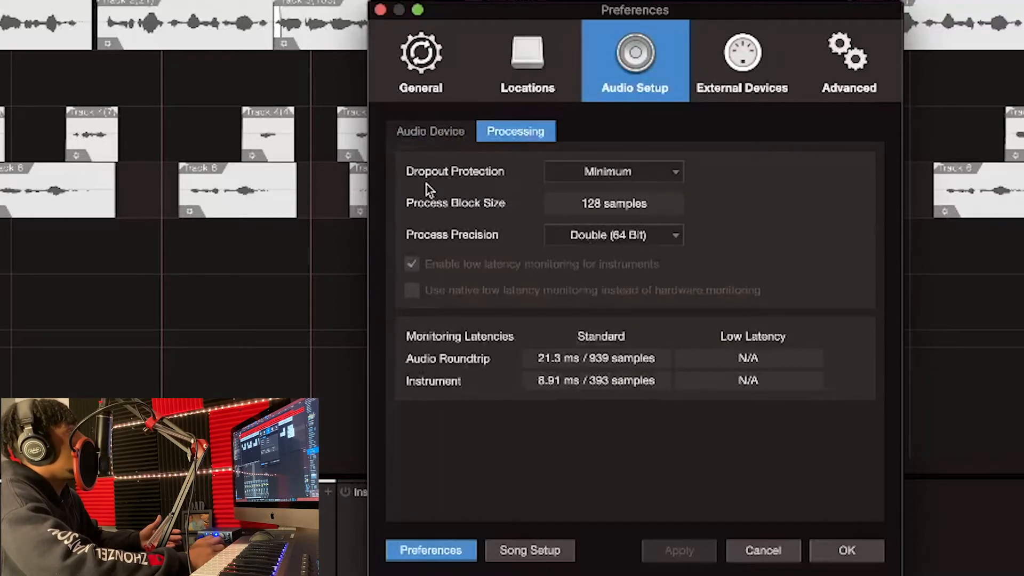
{"action": "left_click", "coordinate": [613, 176]}
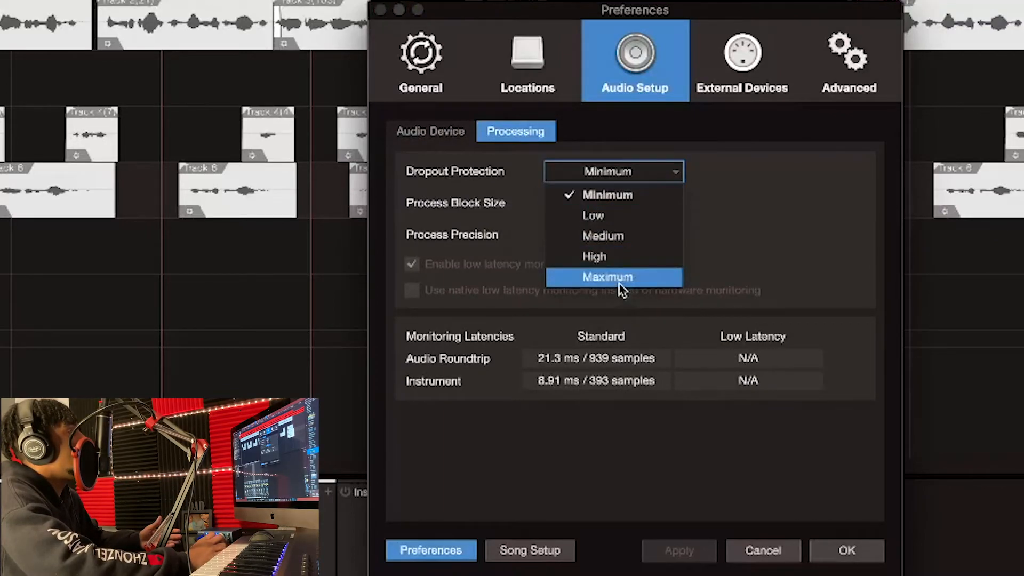
{"action": "left_click", "coordinate": [856, 248]}
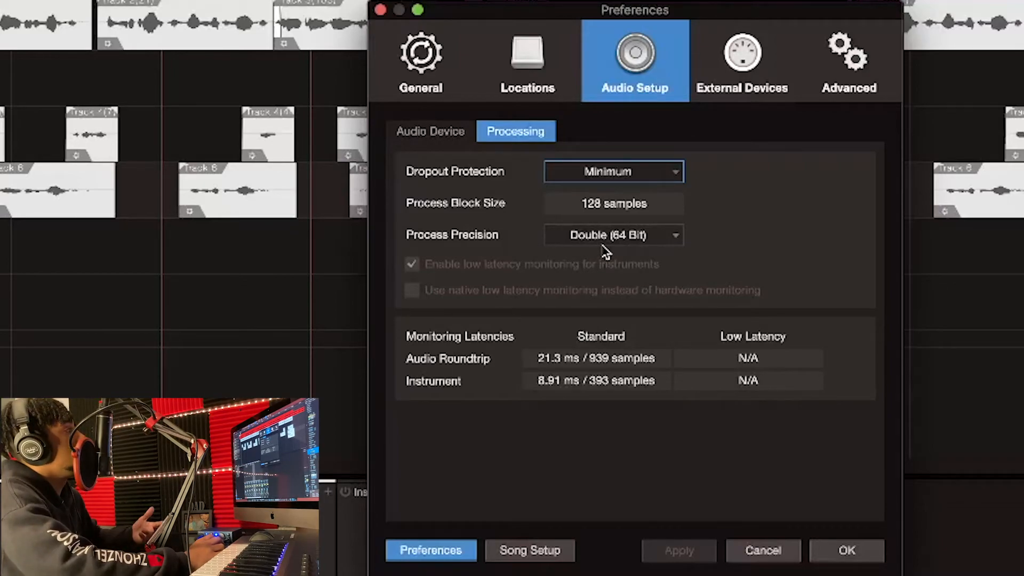
{"action": "left_click", "coordinate": [861, 551]}
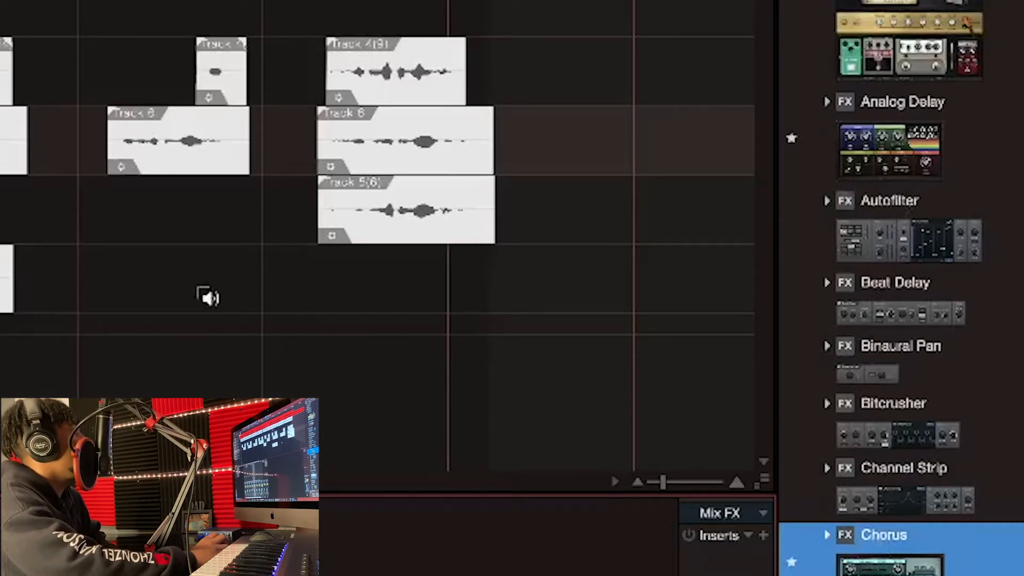
Insert the Analog Delay effect after Pro EQ on the Hook Add Libs track
{"action": "left_click", "coordinate": [3, 71]}
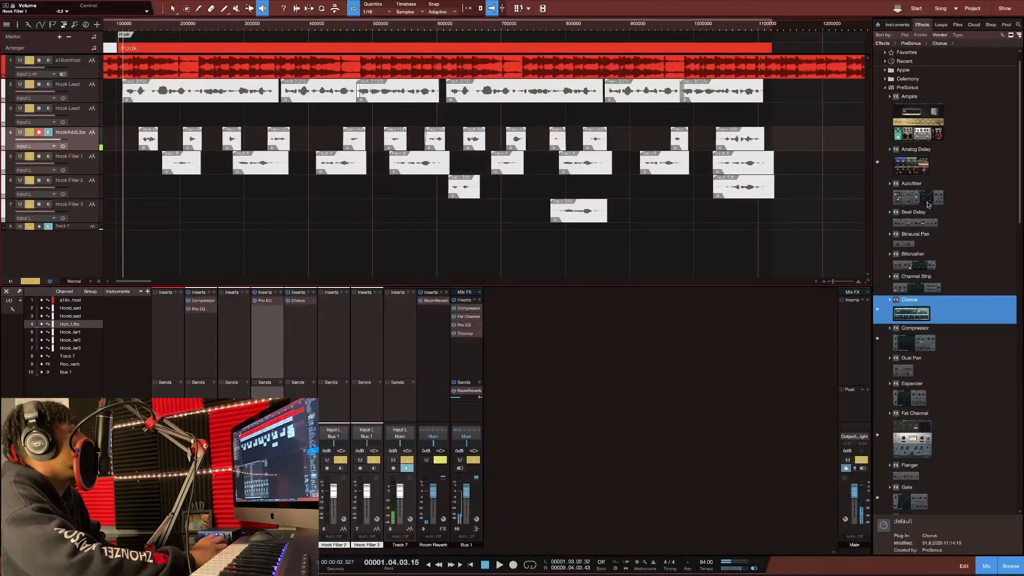
{"action": "left_click_drag", "start_coordinate": [911, 166], "coordinate": [245, 322]}
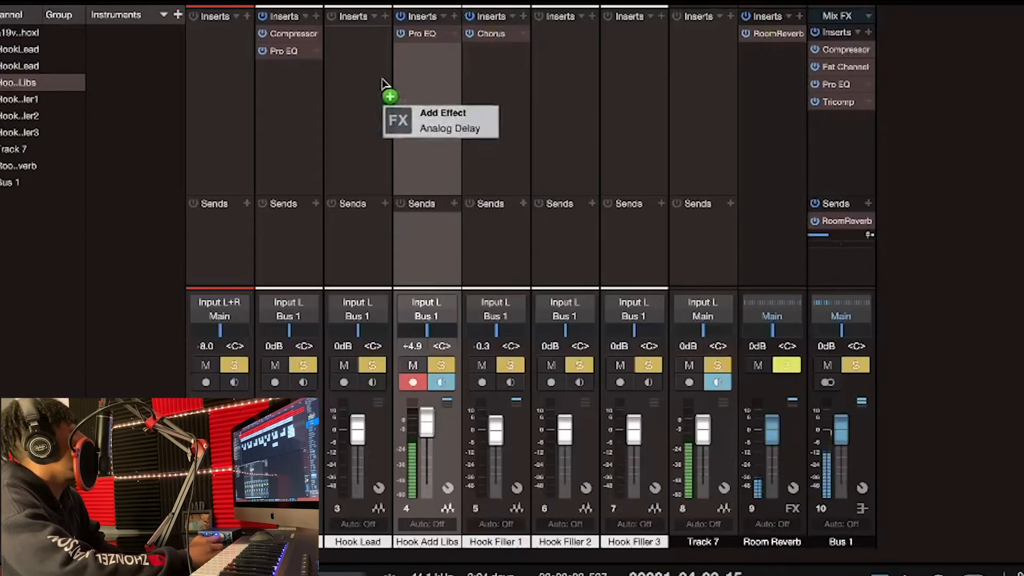
{"action": "left_click_drag", "start_coordinate": [383, 81], "coordinate": [429, 73]}
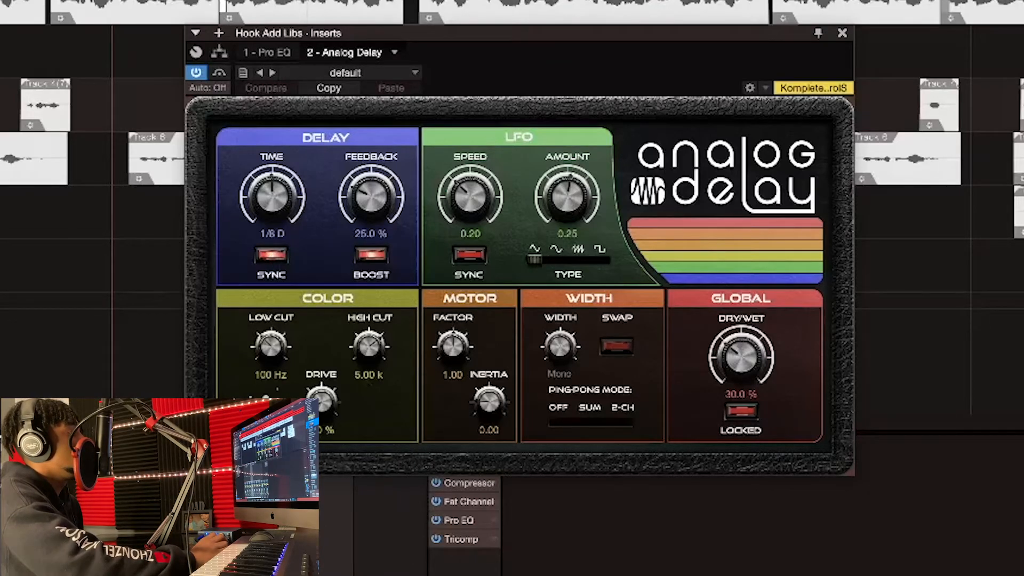
Set the Analog Delay's time to 1/4 and feedback to 17.5 %, switch Boost off, and reduce Dry/Wet to about 11.5 %
{"action": "left_click_drag", "start_coordinate": [275, 208], "coordinate": [280, 200]}
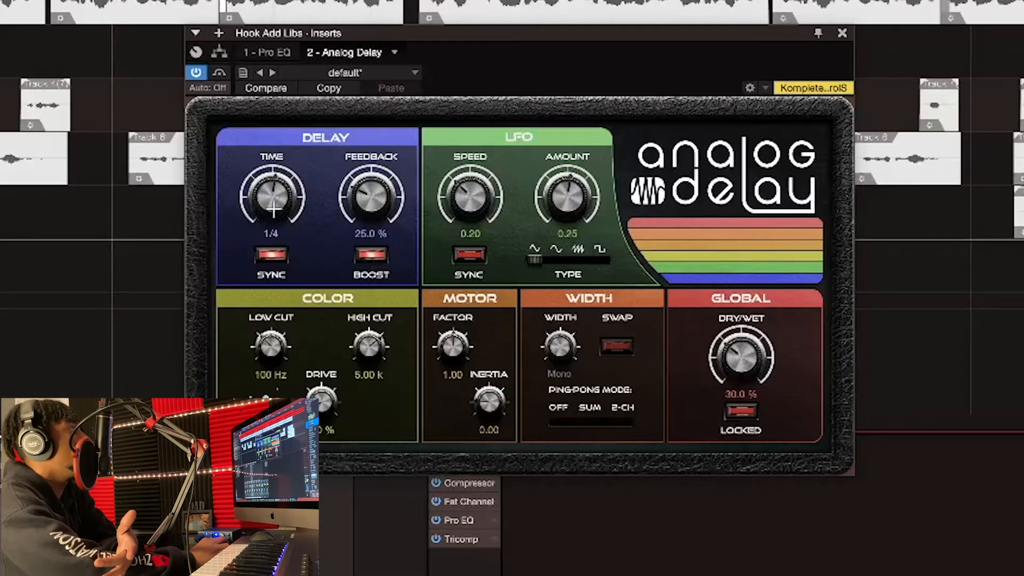
{"action": "mouse_move", "coordinate": [371, 195]}
{"action": "left_mouse_down"}
{"action": "mouse_move", "coordinate": [373, 211]}
{"action": "mouse_move", "coordinate": [376, 202]}
{"action": "left_mouse_up"}
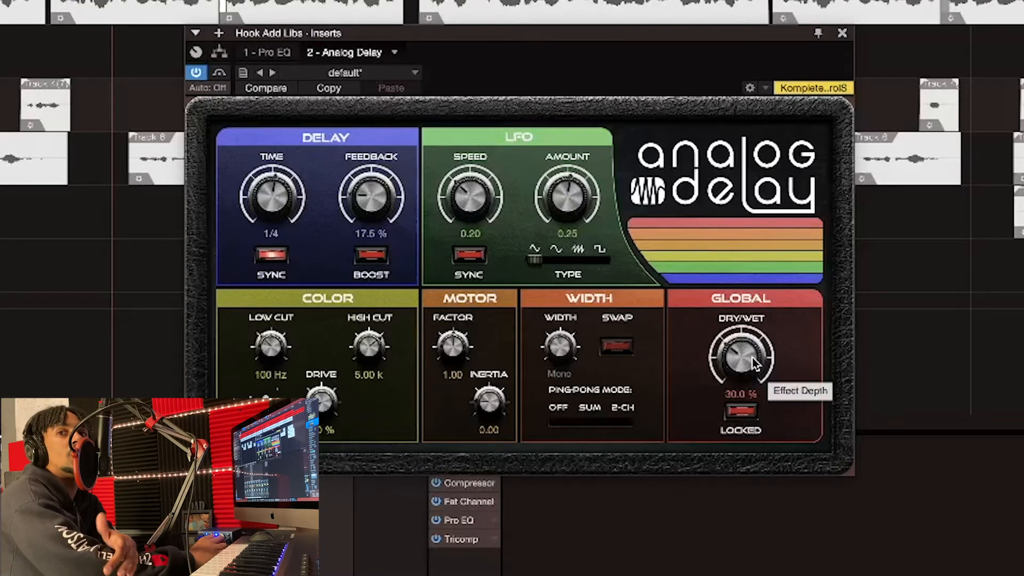
{"action": "mouse_move", "coordinate": [753, 357]}
{"action": "left_mouse_down"}
{"action": "mouse_move", "coordinate": [744, 366]}
{"action": "mouse_move", "coordinate": [733, 357]}
{"action": "left_mouse_up"}
{"action": "right_click", "coordinate": [739, 356]}
{"action": "left_click", "coordinate": [800, 314]}
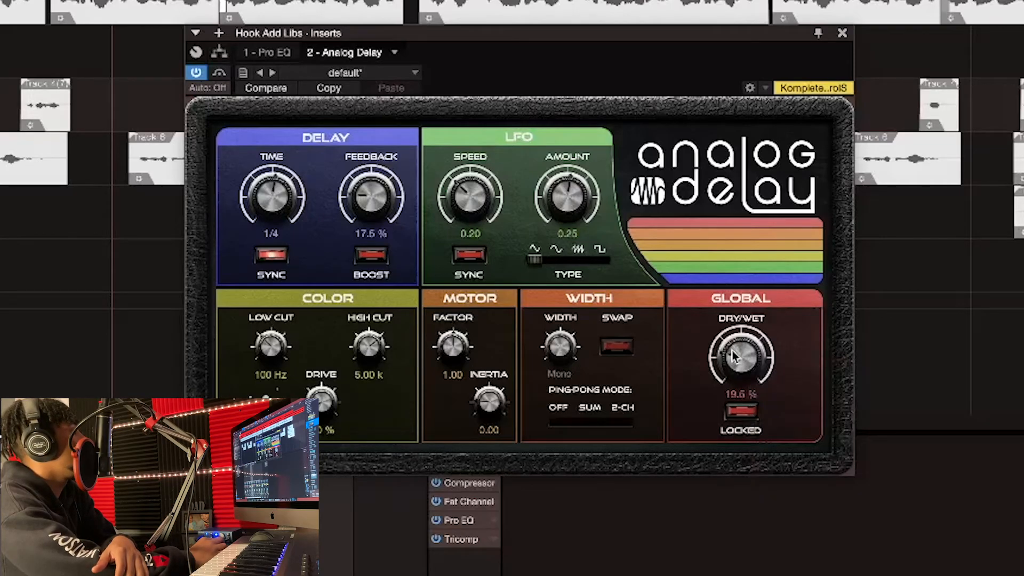
{"action": "mouse_move", "coordinate": [732, 350]}
{"action": "left_mouse_down"}
{"action": "mouse_move", "coordinate": [728, 377]}
{"action": "mouse_move", "coordinate": [757, 416]}
{"action": "mouse_move", "coordinate": [760, 347]}
{"action": "mouse_move", "coordinate": [734, 367]}
{"action": "left_mouse_up"}
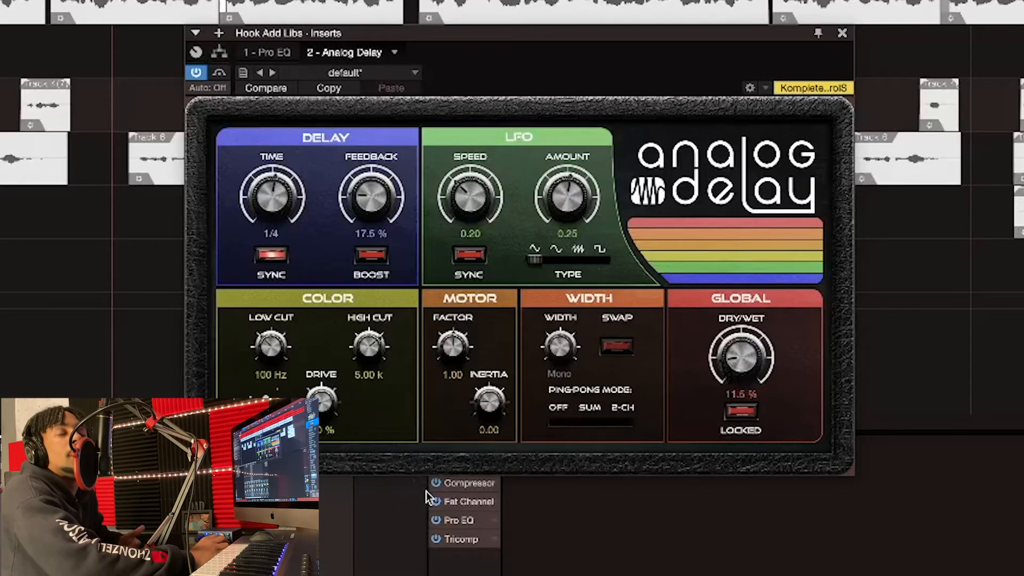
Review the Compressor, Fat Channel and Tricomp settings on Bus 1, including Fat Channel's HPF/Gate, Compressor and Equalizer sections, and close the effect window
{"action": "double_click", "coordinate": [459, 504]}
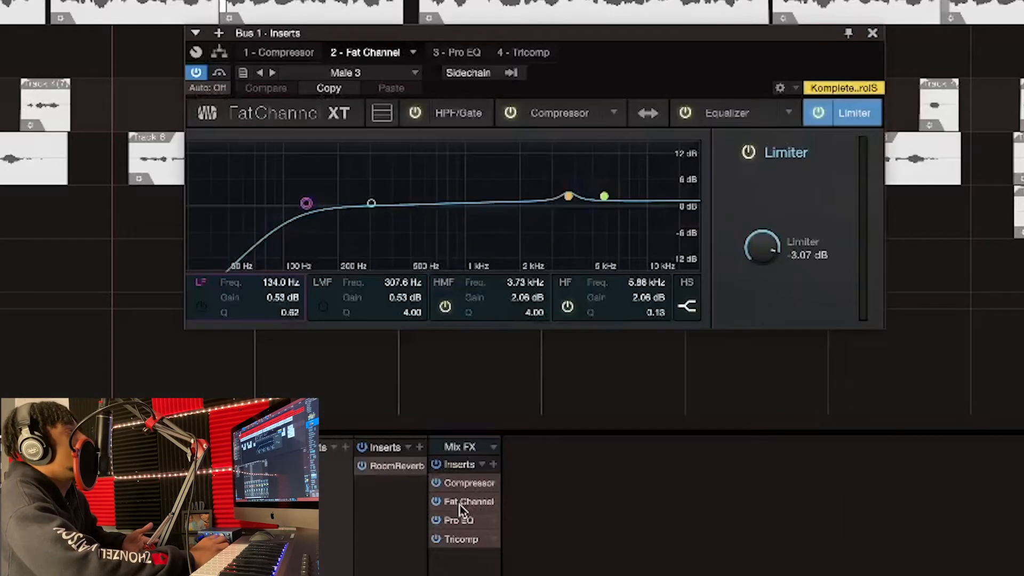
{"action": "double_click", "coordinate": [479, 484]}
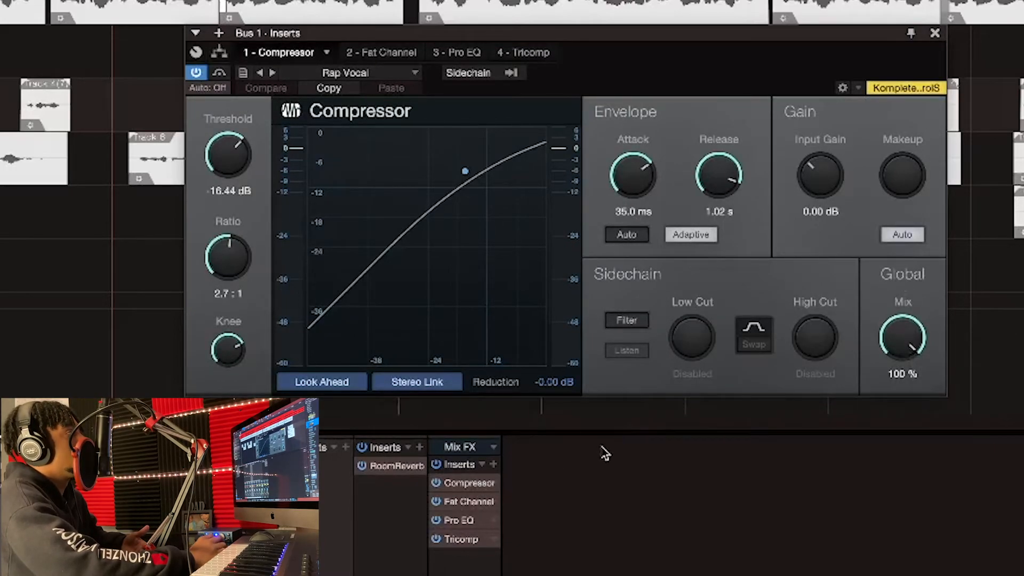
{"action": "double_click", "coordinate": [469, 502]}
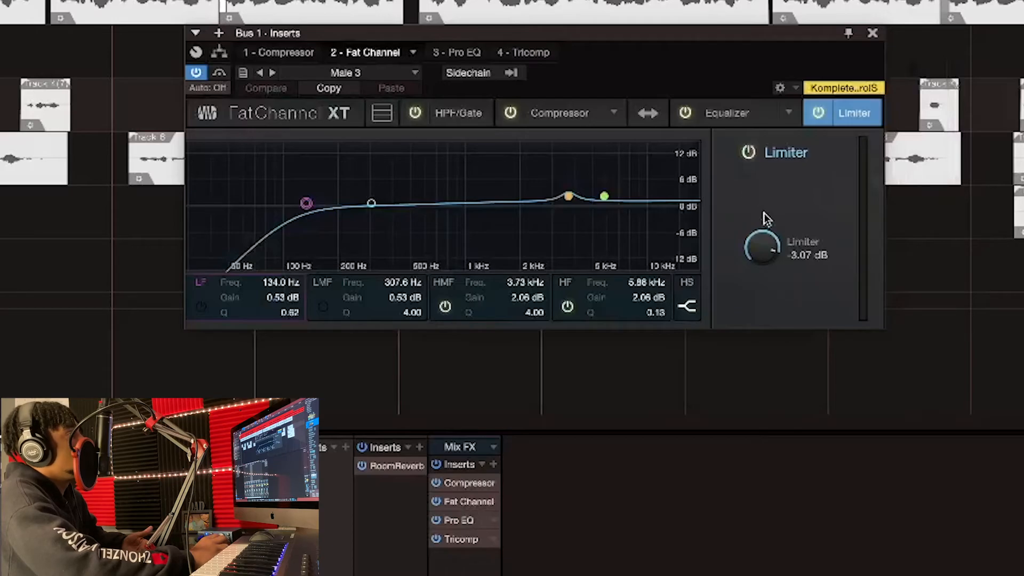
{"action": "left_click", "coordinate": [444, 114]}
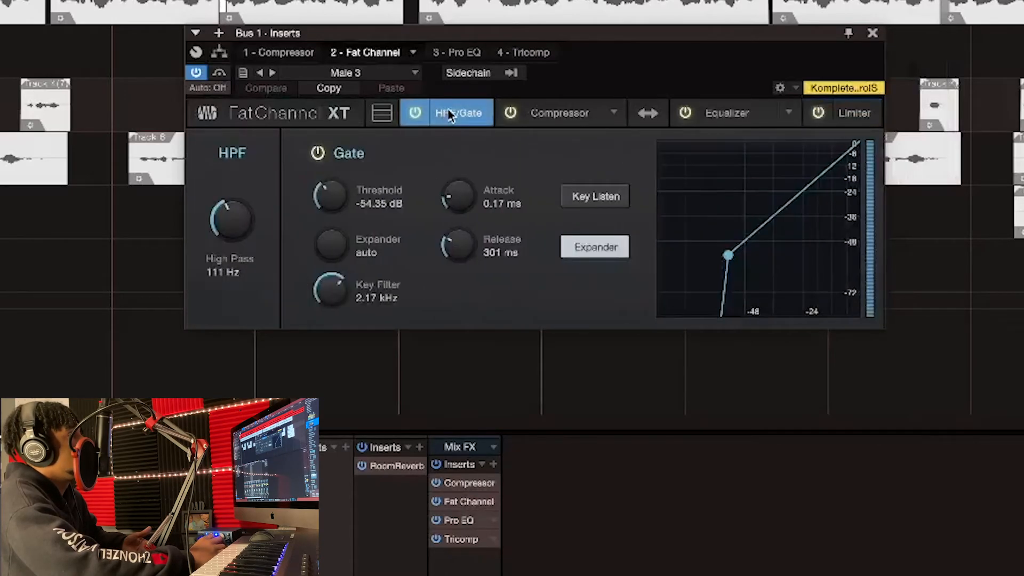
{"action": "left_click", "coordinate": [566, 111]}
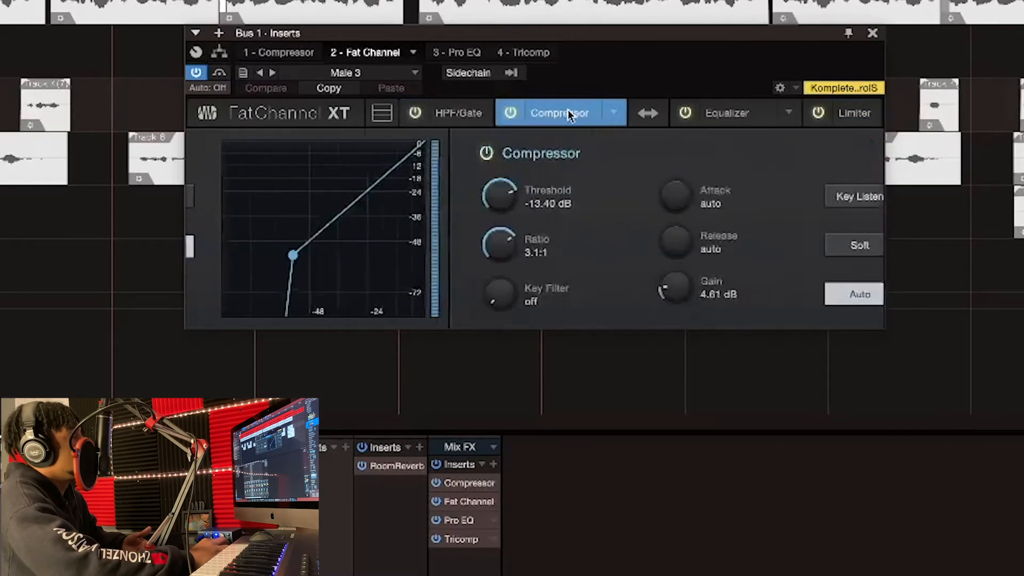
{"action": "left_click", "coordinate": [717, 116]}
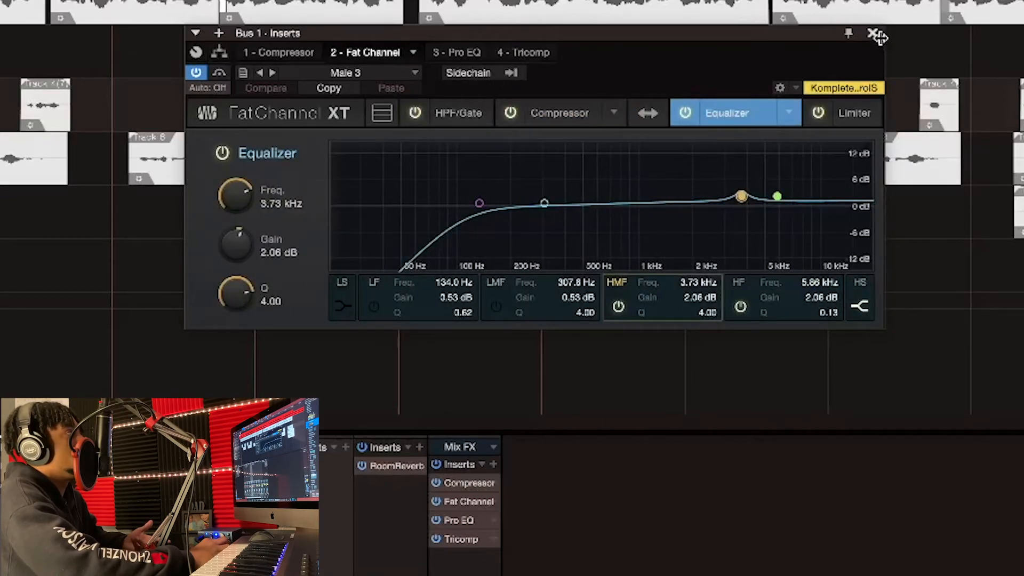
{"action": "left_click", "coordinate": [518, 53]}
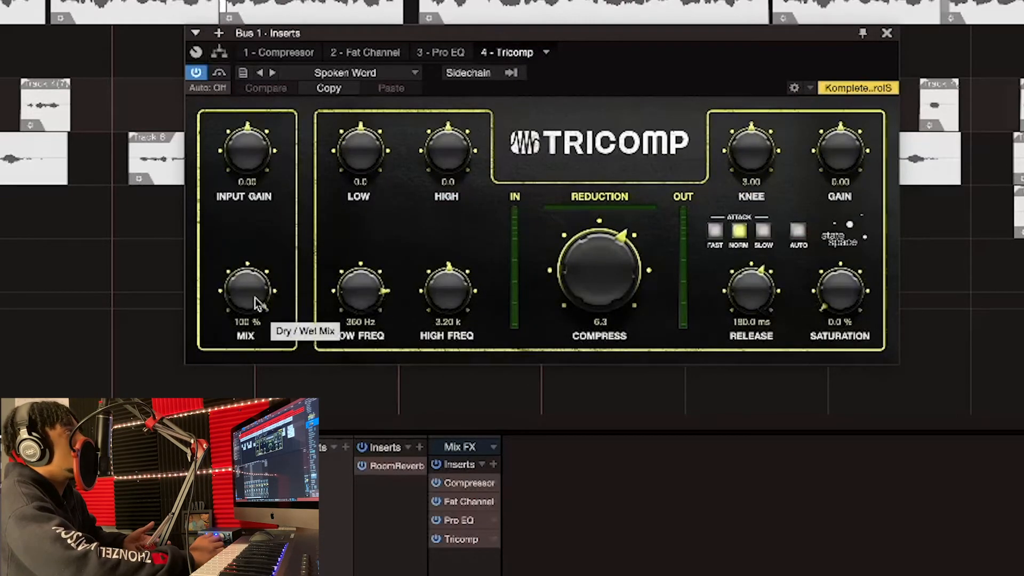
{"action": "left_click", "coordinate": [285, 58]}
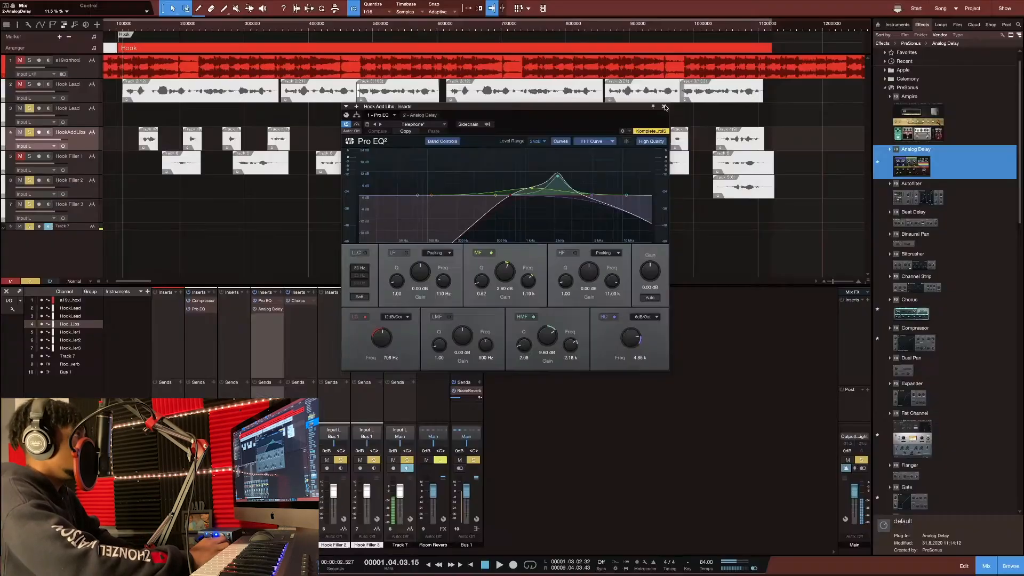
{"action": "left_click", "coordinate": [667, 109]}
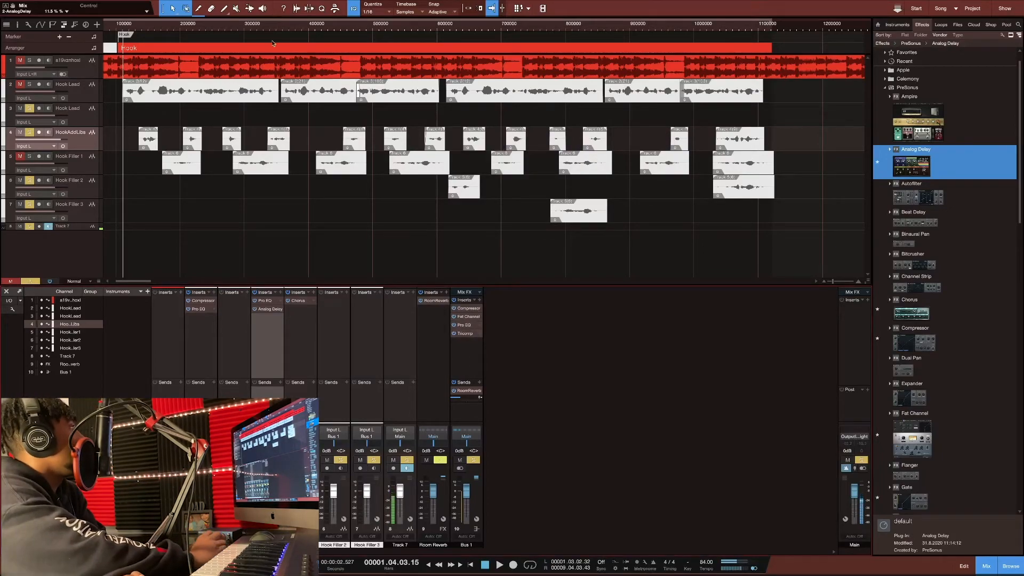
Unmute the instrumental track, the first Hook Lead track and the Hook Filler 1 track
{"action": "left_click", "coordinate": [20, 60]}
{"action": "left_click", "coordinate": [19, 84]}
{"action": "left_click", "coordinate": [20, 156]}
Play the hook and raise the Analog Delay's Dry/Wet on the Hook Add Libs track to about 28 %
{"action": "key", "text": "space"}
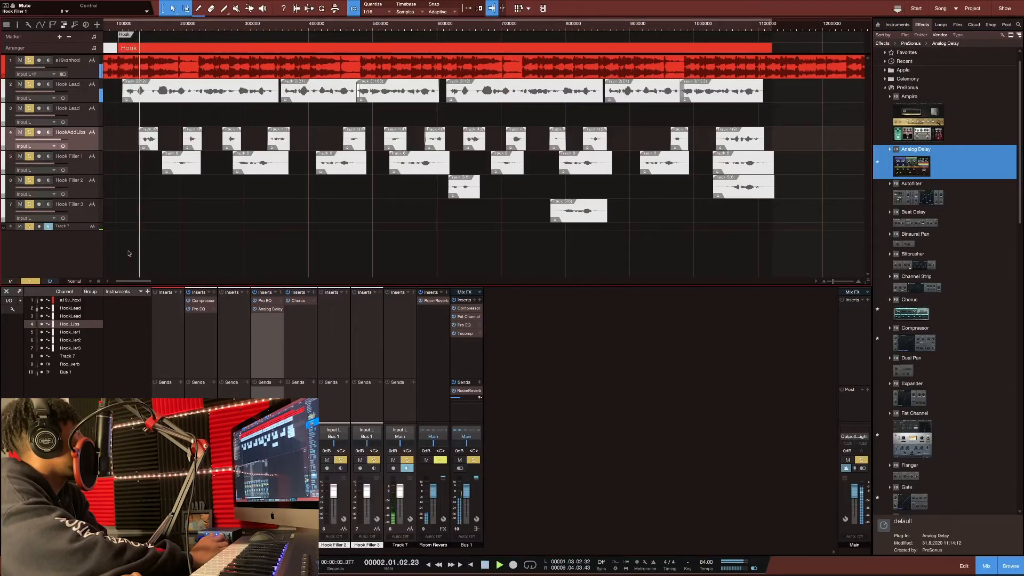
{"action": "left_click", "coordinate": [273, 310]}
{"action": "left_click_drag", "start_coordinate": [590, 249], "coordinate": [591, 243]}
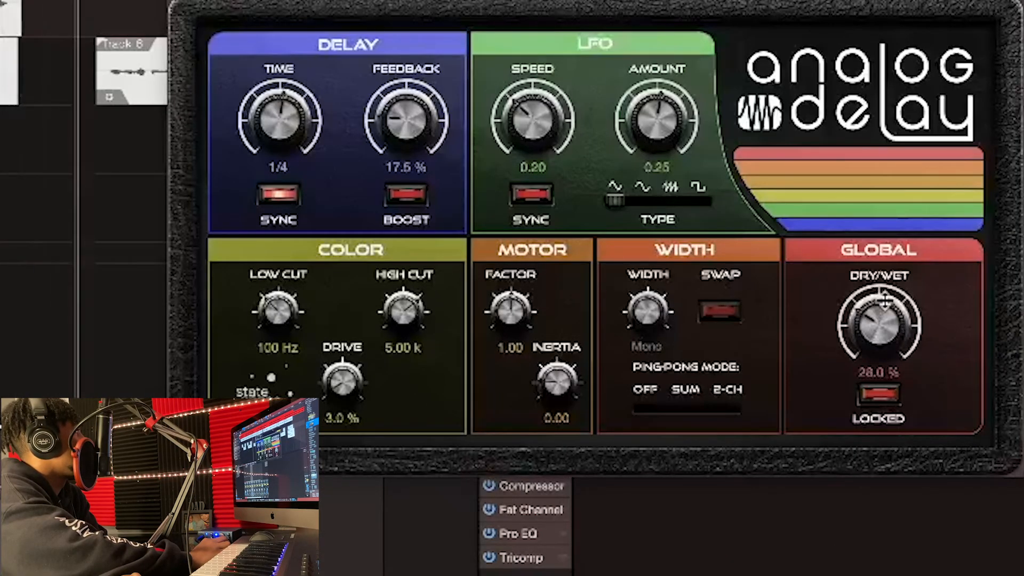